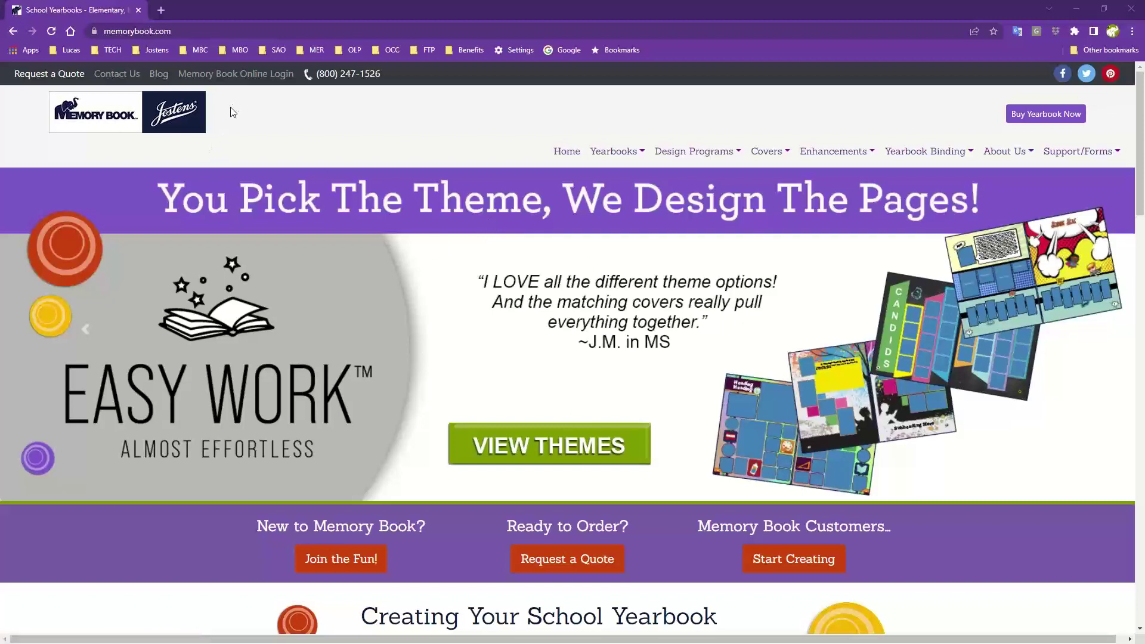
Open the Memory Book Online login and enter the school's job number and username Adviser
{"action": "left_click", "coordinate": [239, 75]}
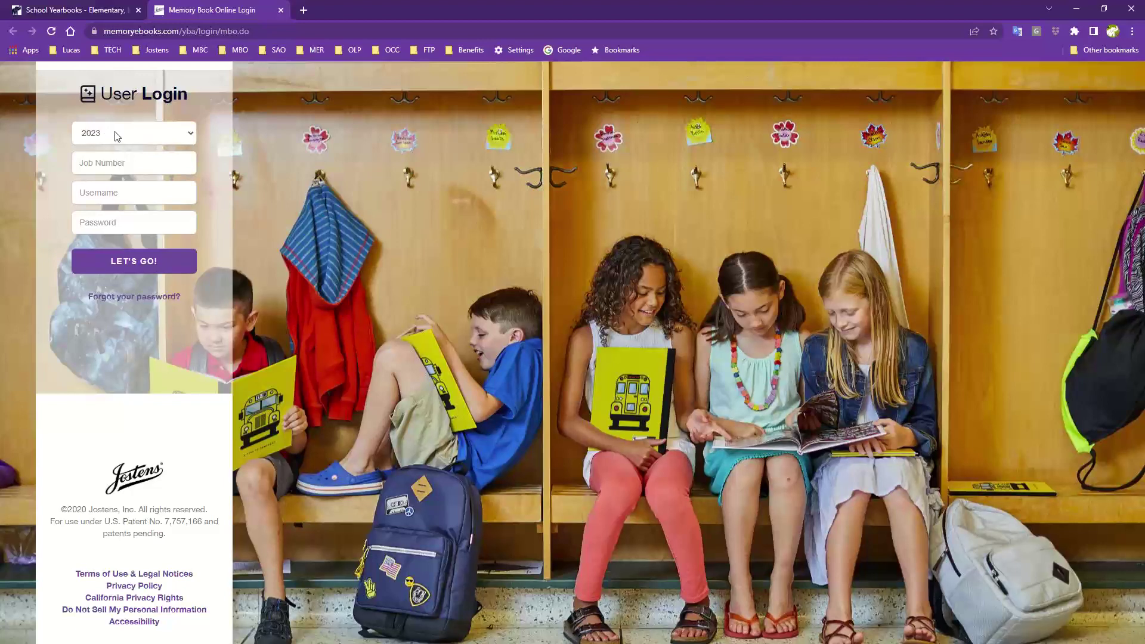
{"action": "left_click", "coordinate": [138, 167]}
{"action": "type", "text": "800015"}
{"action": "key", "text": "Tab"}
{"action": "type", "text": "Adviser"}
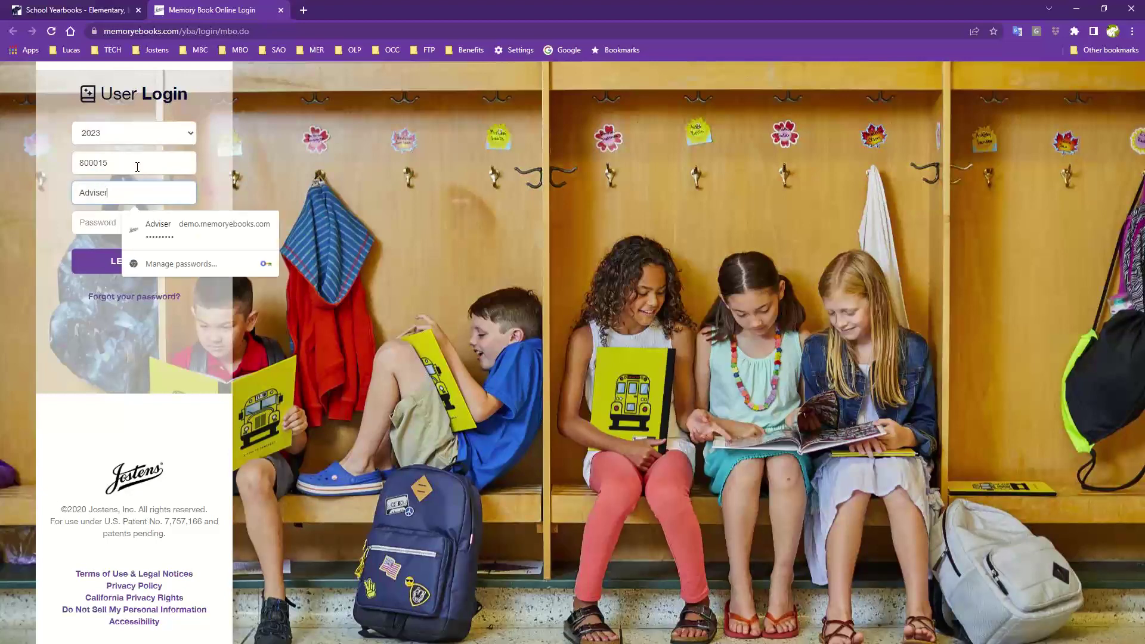
{"action": "key", "text": "Tab"}
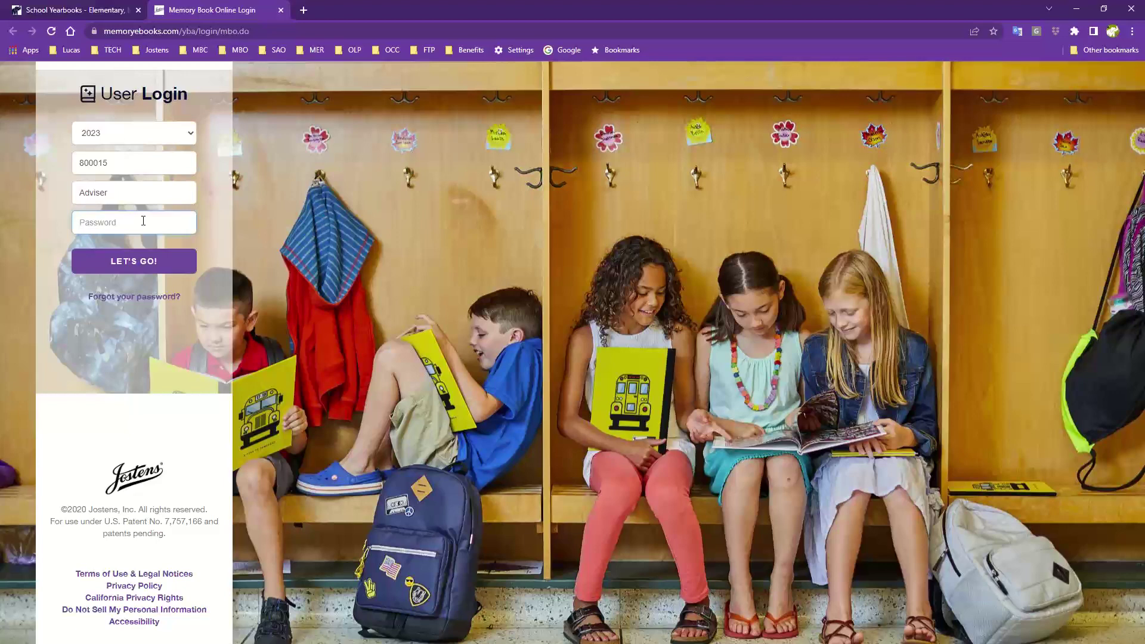
Enter the account password and submit the login
{"action": "type", "text": "••••••"}
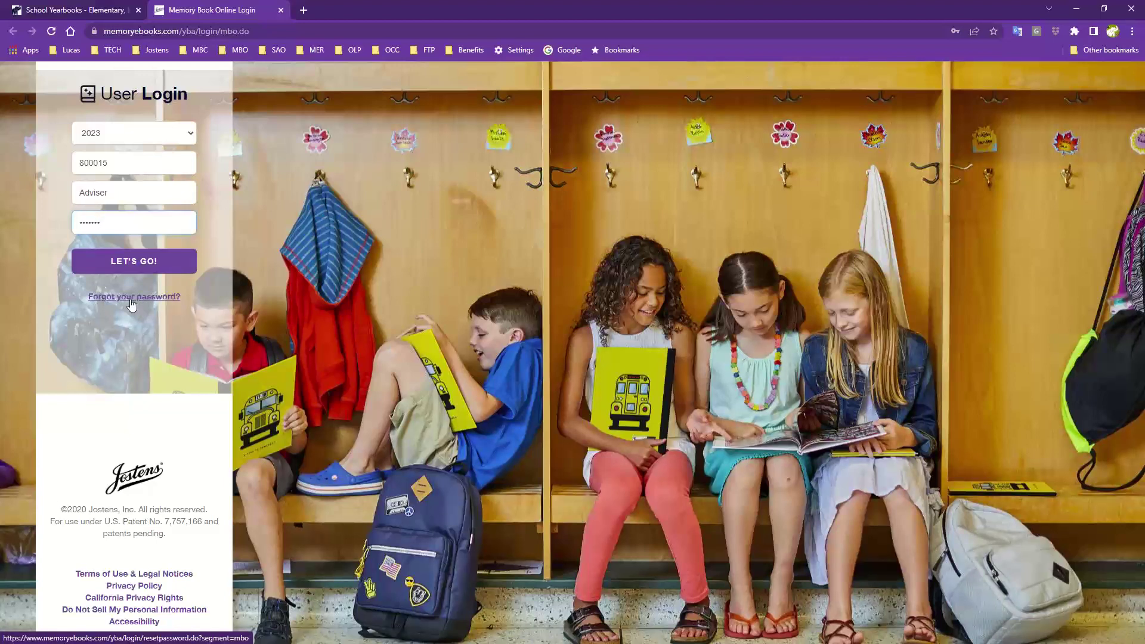
{"action": "left_click", "coordinate": [100, 266]}
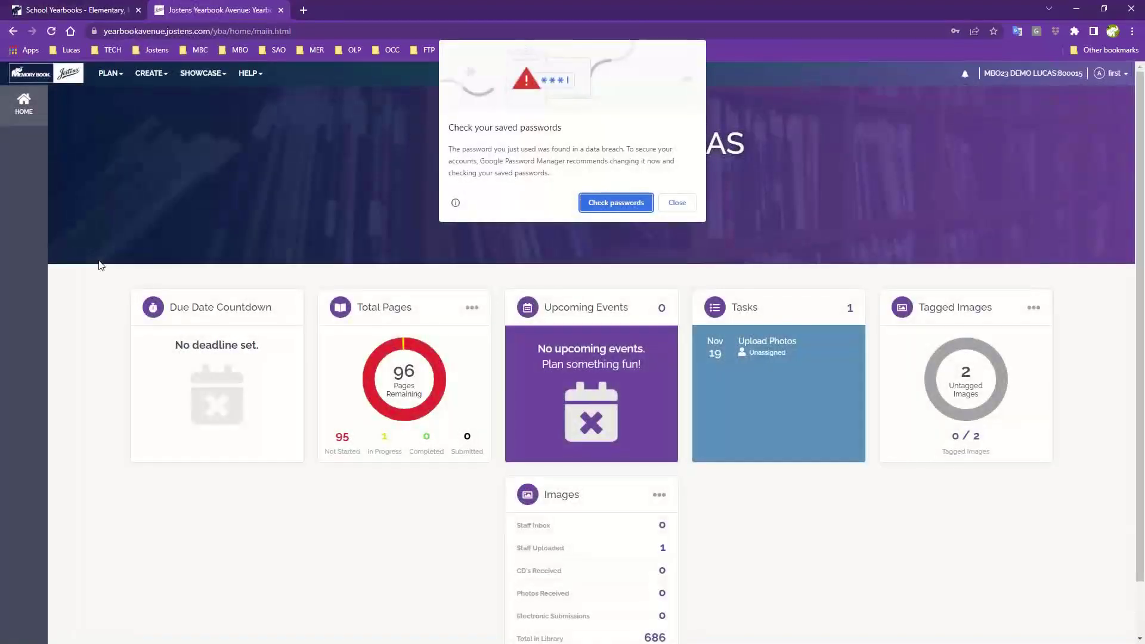
Dismiss Chrome's saved-passwords warning and decline saving the password
{"action": "left_click", "coordinate": [676, 202]}
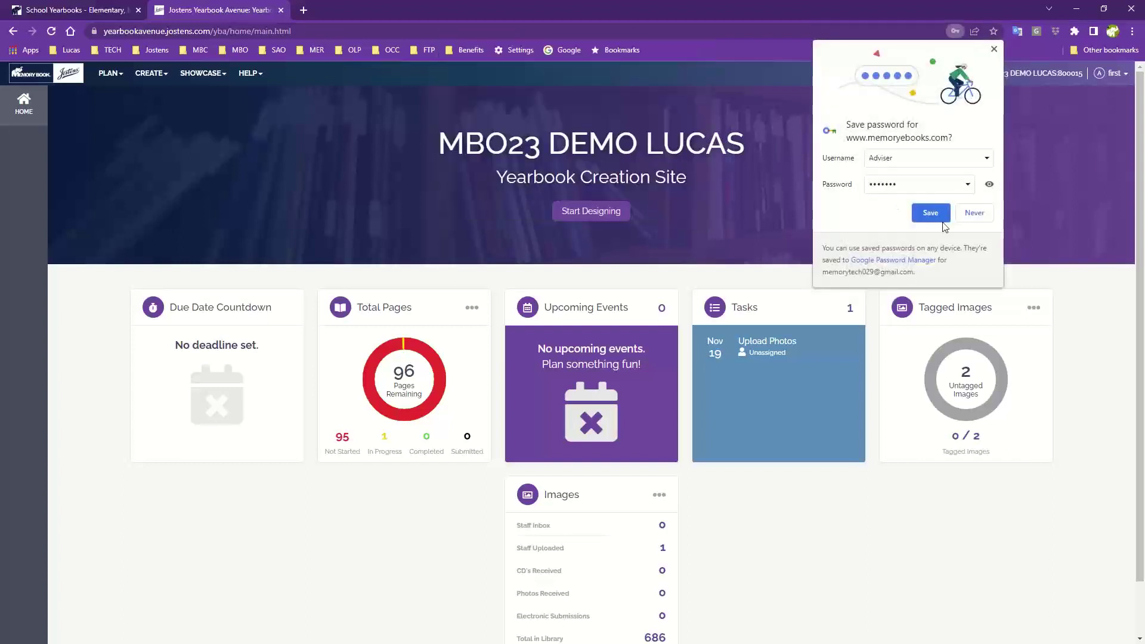
{"action": "left_click", "coordinate": [974, 212]}
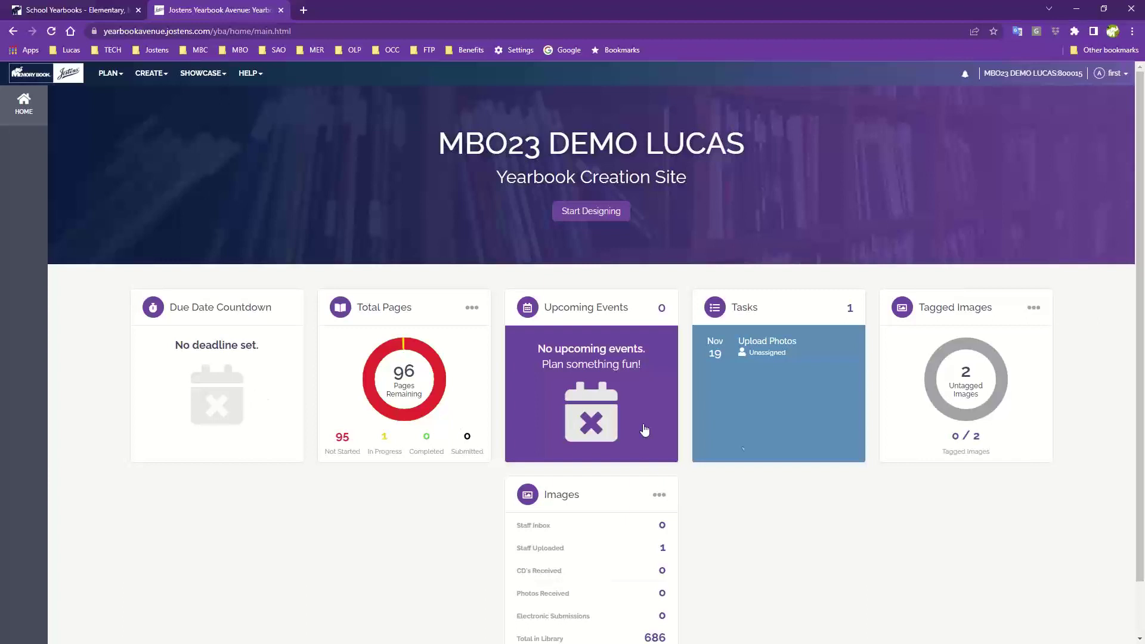
{"action": "scroll", "coordinate": [529, 366], "scroll_direction": "down", "scroll_amount": 1}
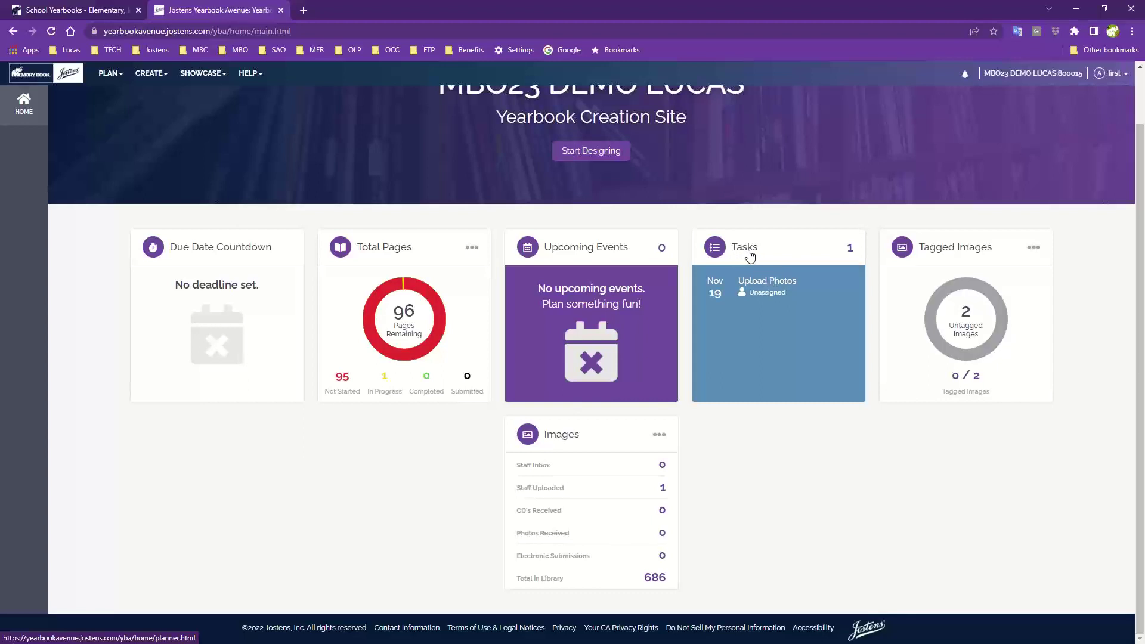
Go to the Planner from the Tasks card and start a new task
{"action": "left_click", "coordinate": [750, 253]}
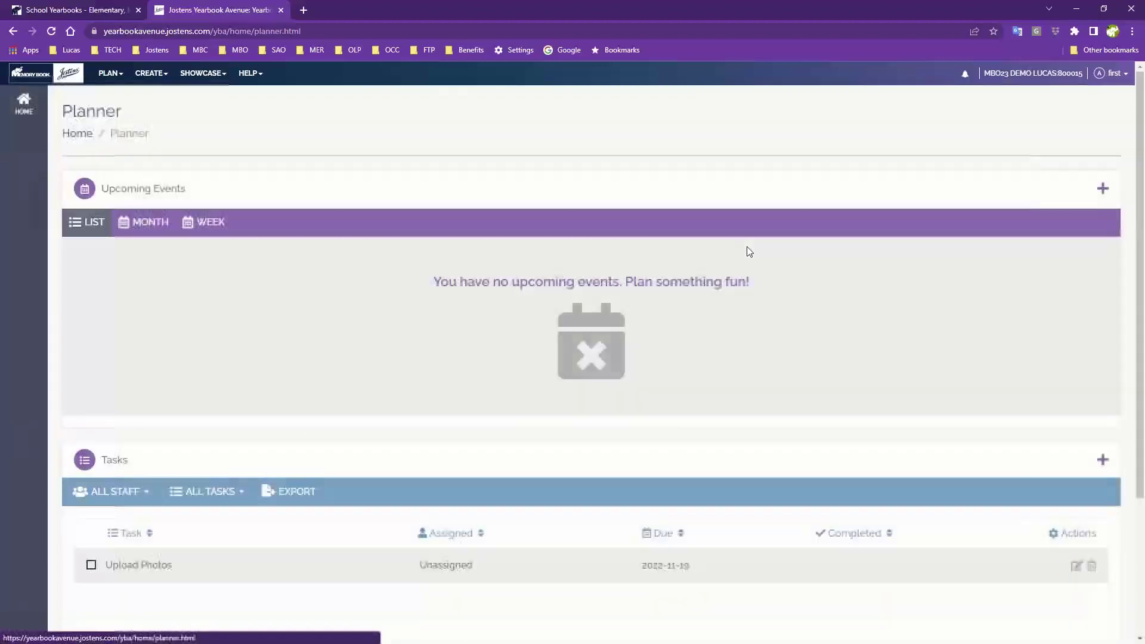
{"action": "scroll", "coordinate": [543, 308], "scroll_direction": "down", "scroll_amount": 1}
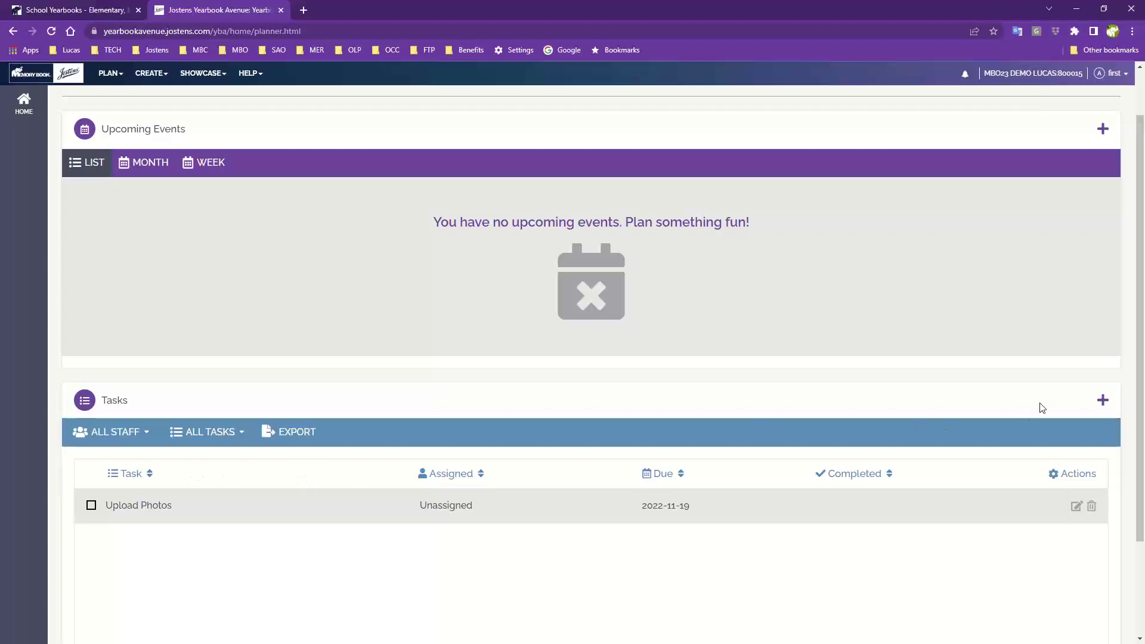
{"action": "left_click", "coordinate": [1104, 401]}
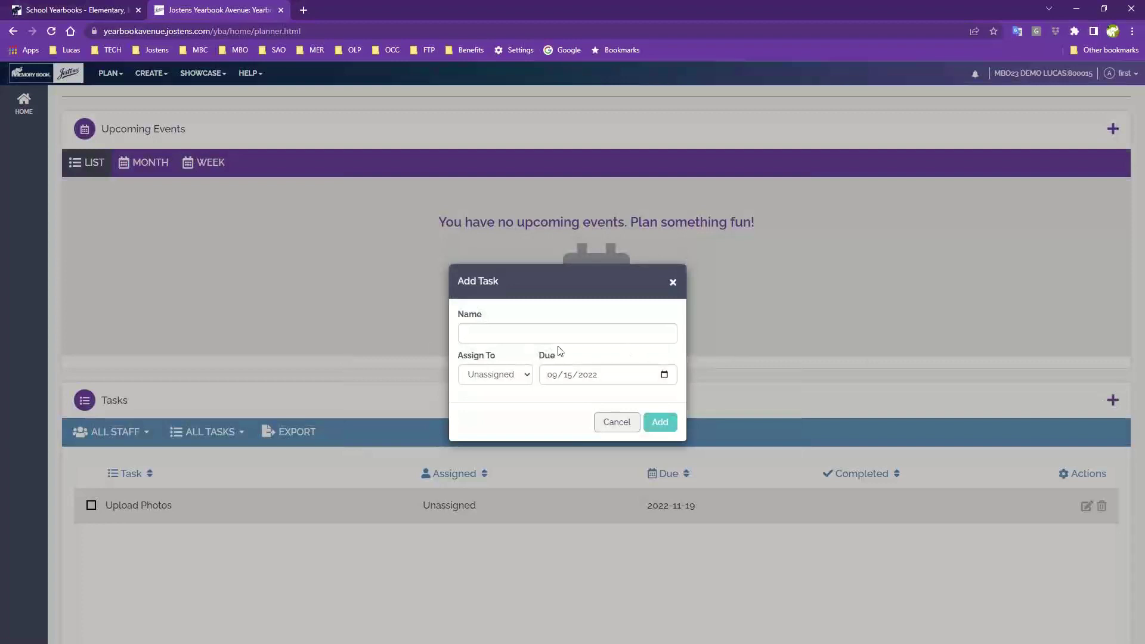
Add the task '2 candid pages by Monday', due 09/19/2022, assigned to the first staff member
{"action": "left_click", "coordinate": [478, 334]}
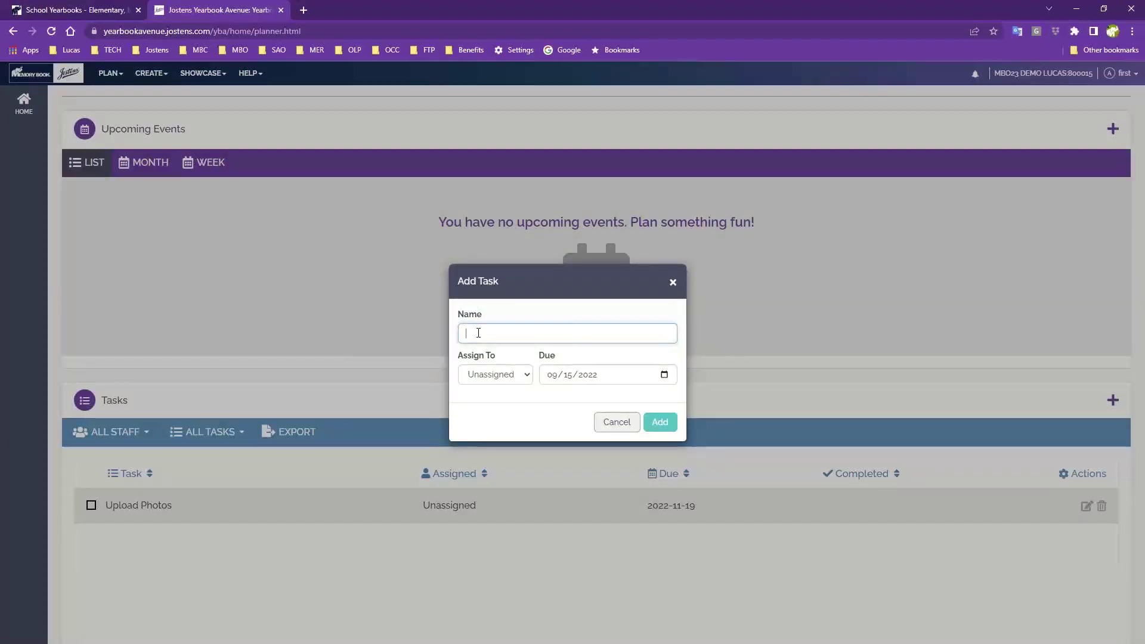
{"action": "type", "text": "Candid"}
{"action": "key", "text": "BackSpace"}
{"action": "key", "text": "BackSpace"}
{"action": "key", "text": "BackSpace"}
{"action": "key", "text": "BackSpace"}
{"action": "key", "text": "BackSpace"}
{"action": "key", "text": "BackSpace"}
{"action": "type", "text": "2 candid pages"}
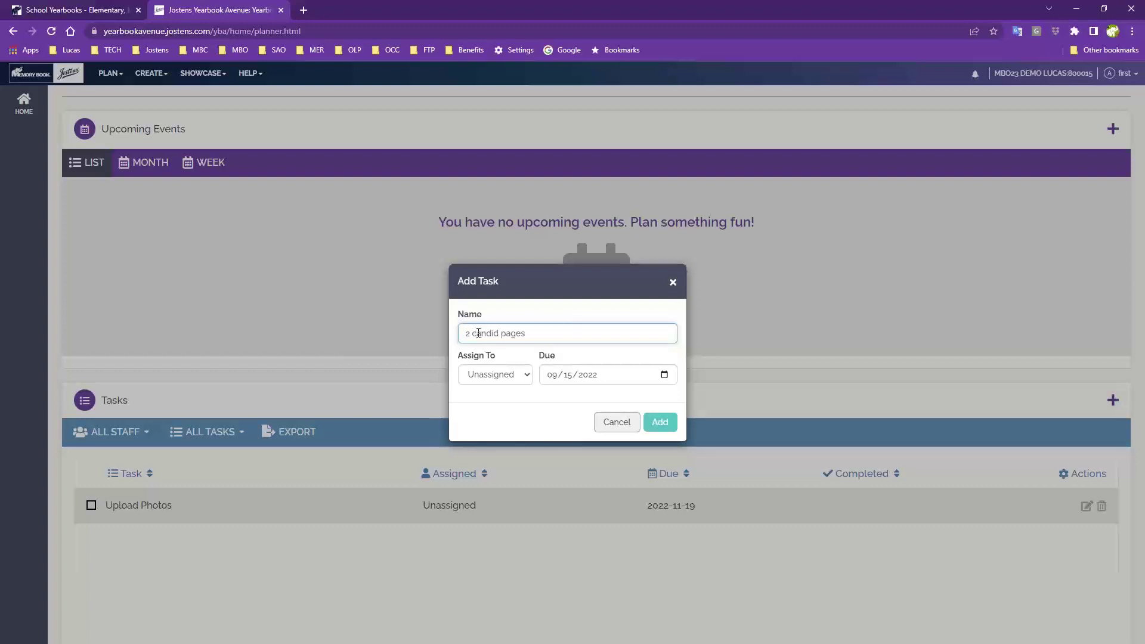
{"action": "type", "text": " by Monday"}
{"action": "left_click", "coordinate": [501, 376]}
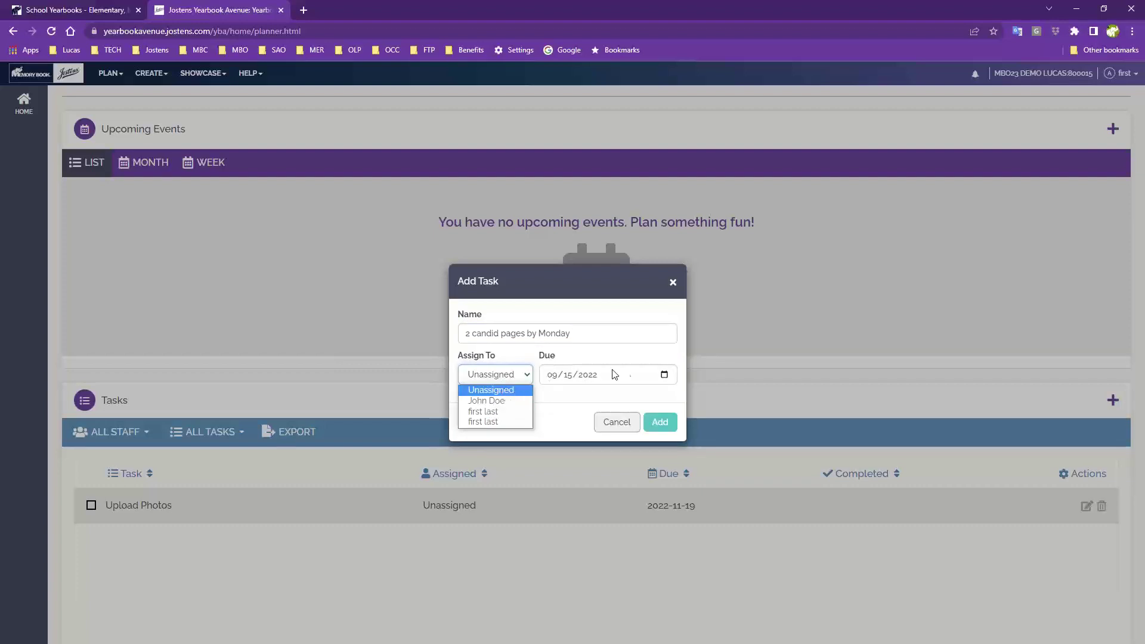
{"action": "left_click", "coordinate": [664, 375]}
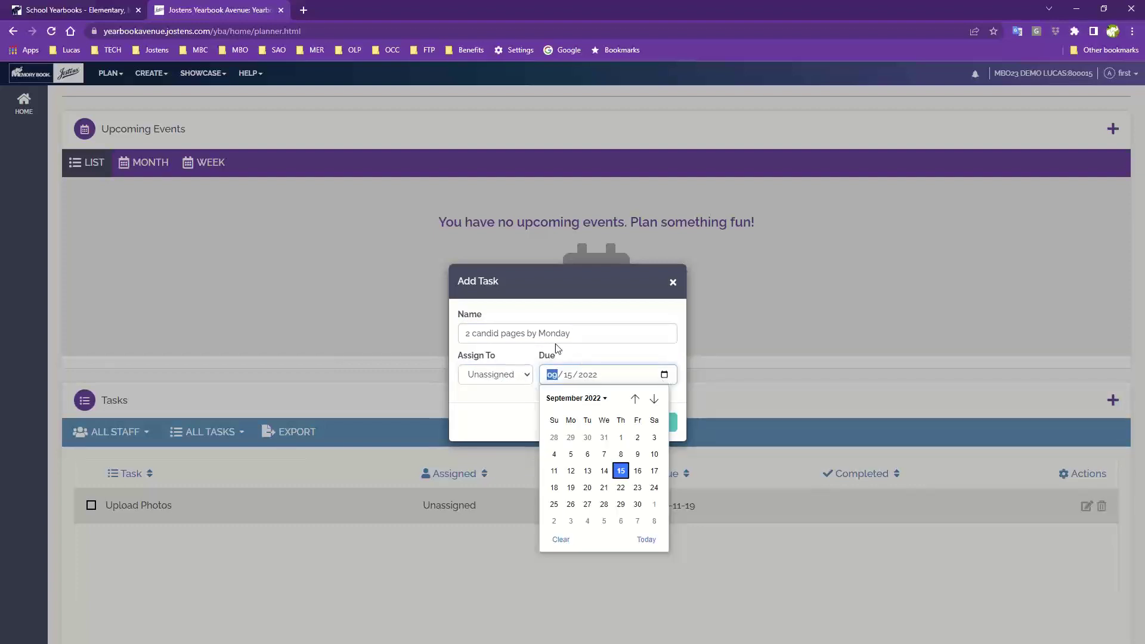
{"action": "left_click", "coordinate": [571, 488]}
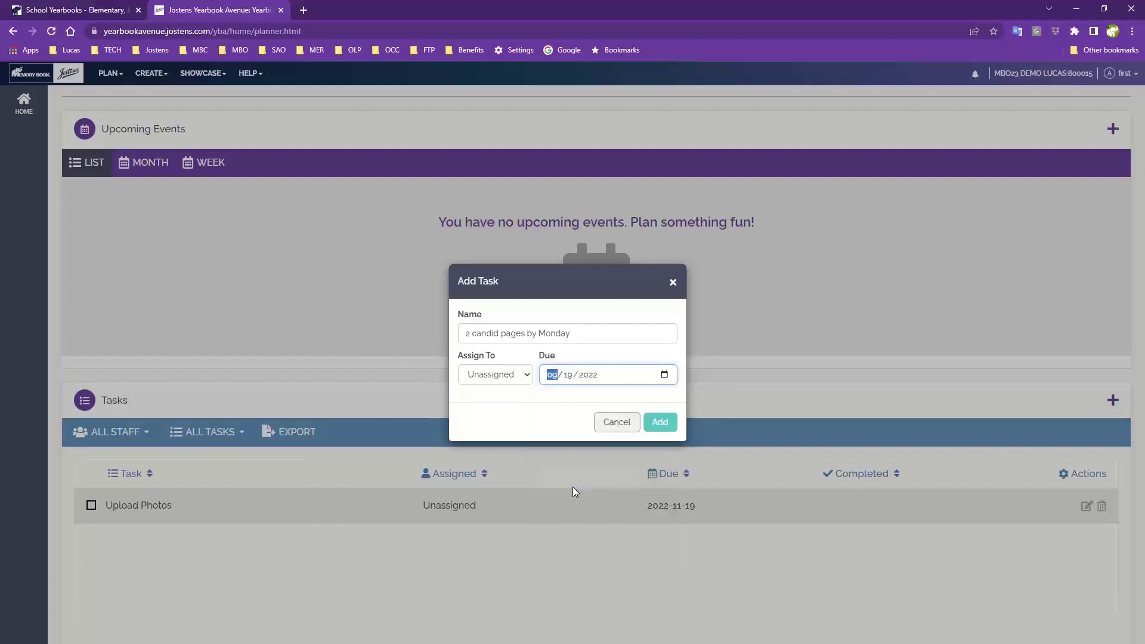
{"action": "left_click", "coordinate": [505, 374]}
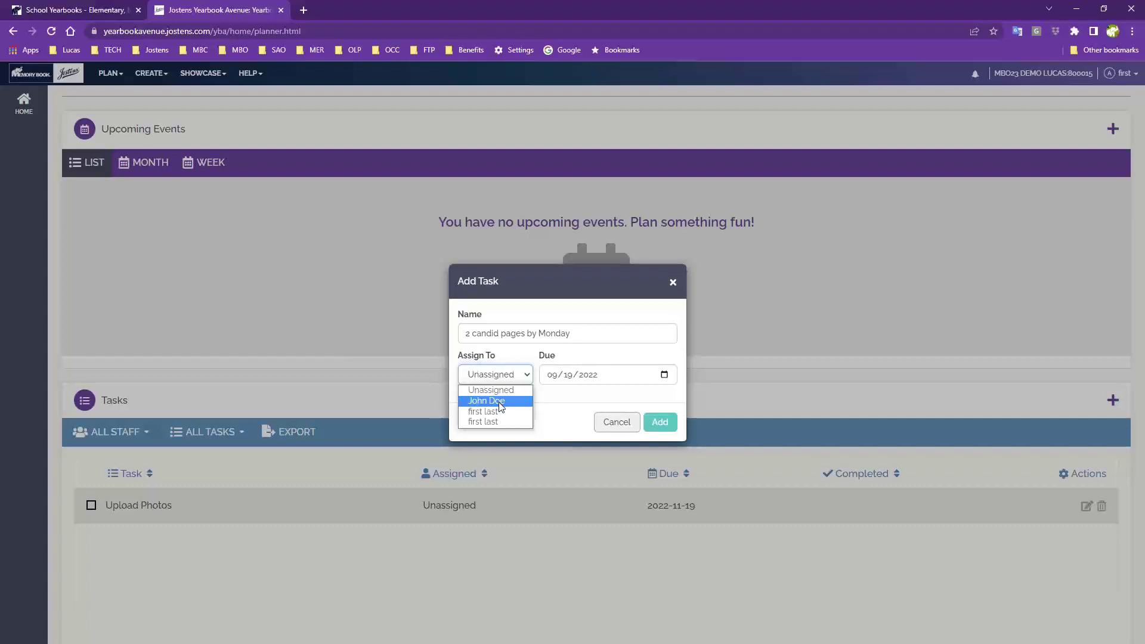
{"action": "left_click", "coordinate": [500, 404]}
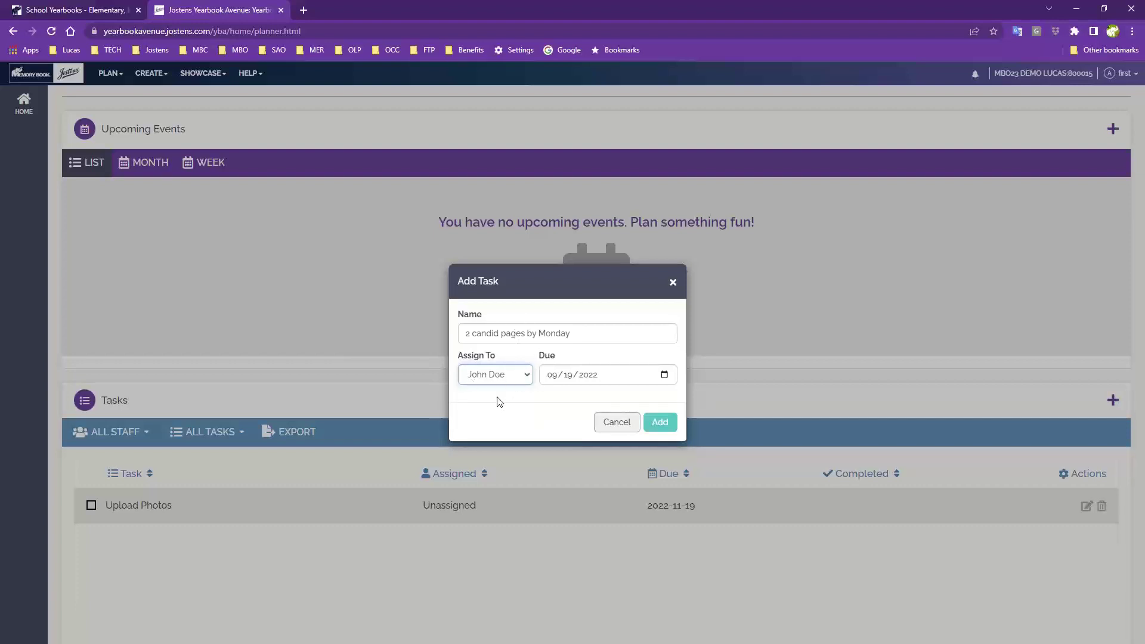
{"action": "left_click", "coordinate": [660, 422]}
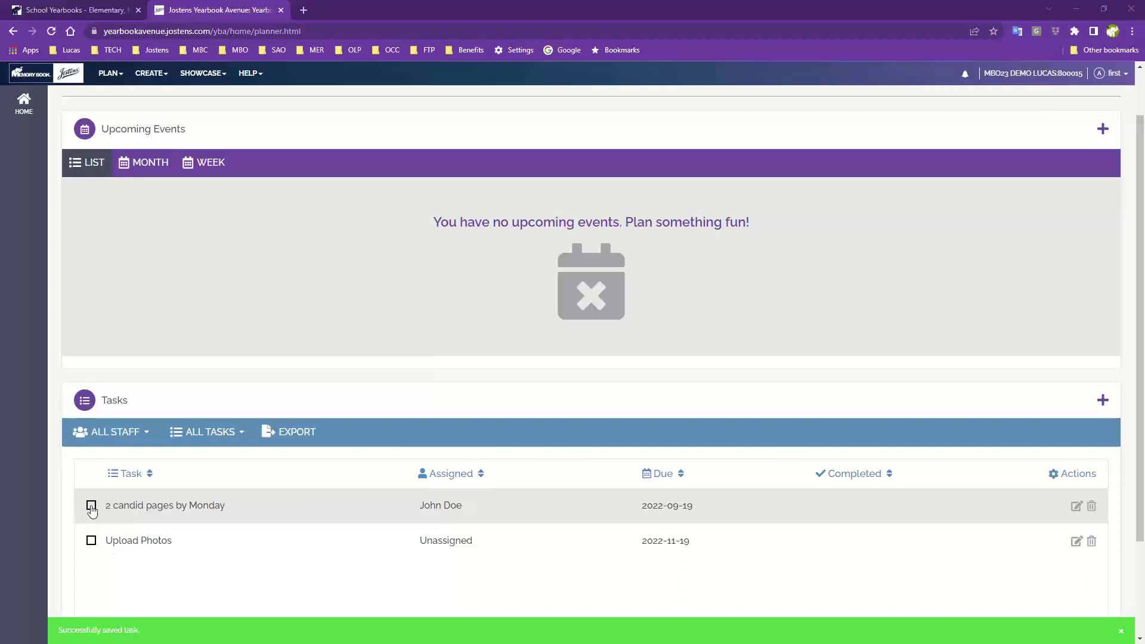
Mark the Upload Photos task completed and return to the home dashboard
{"action": "left_click", "coordinate": [91, 543]}
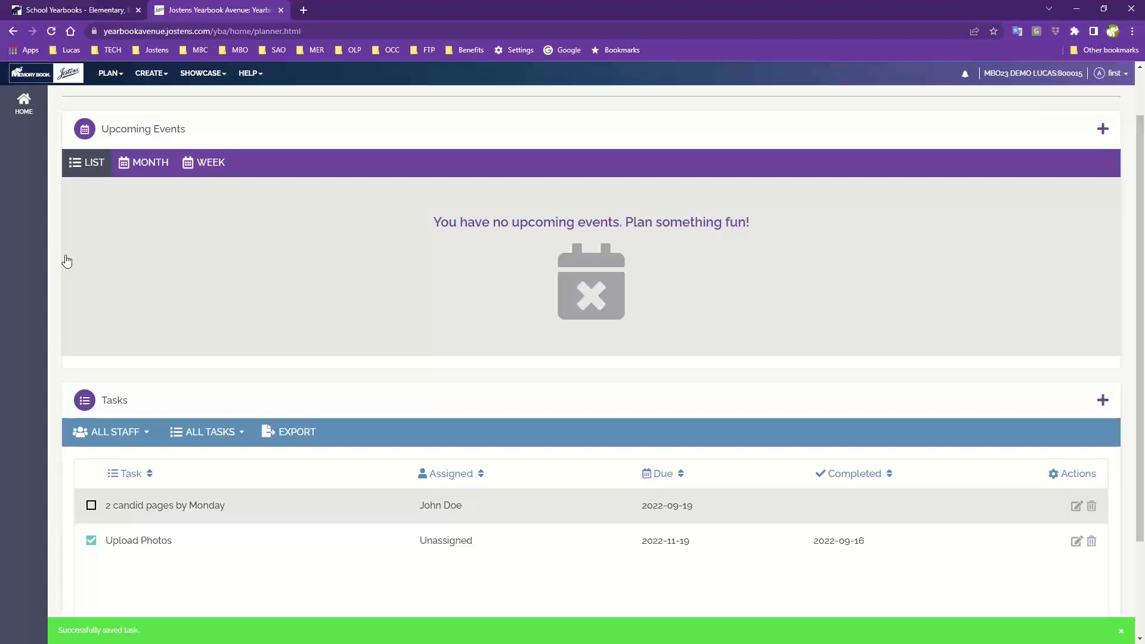
{"action": "left_click", "coordinate": [50, 80]}
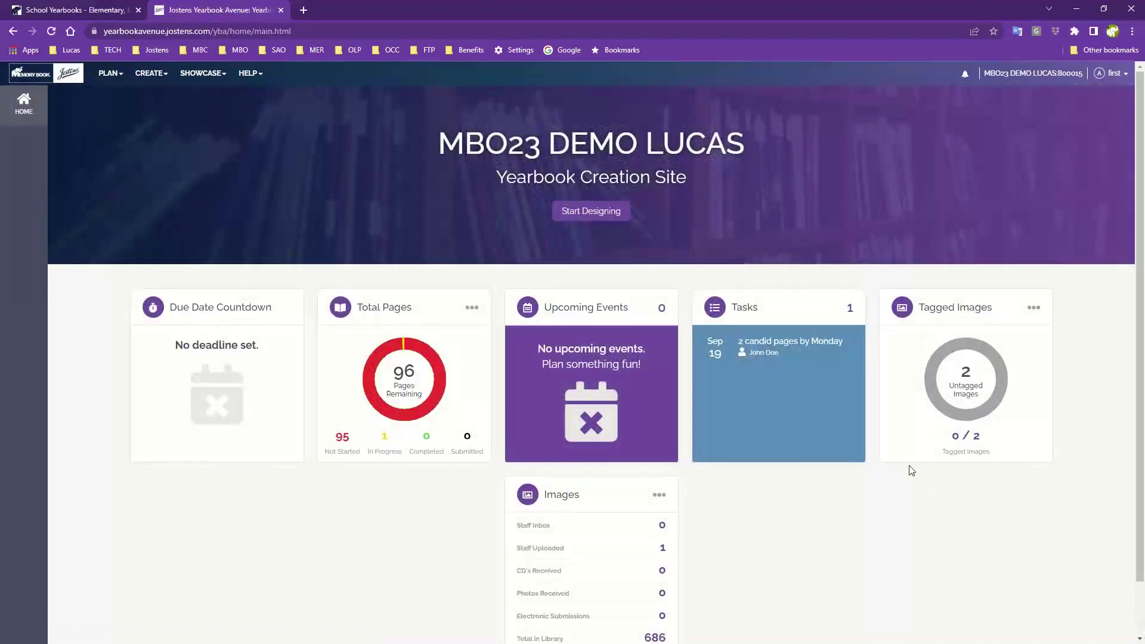
{"action": "scroll", "coordinate": [907, 468], "scroll_direction": "down", "scroll_amount": 2}
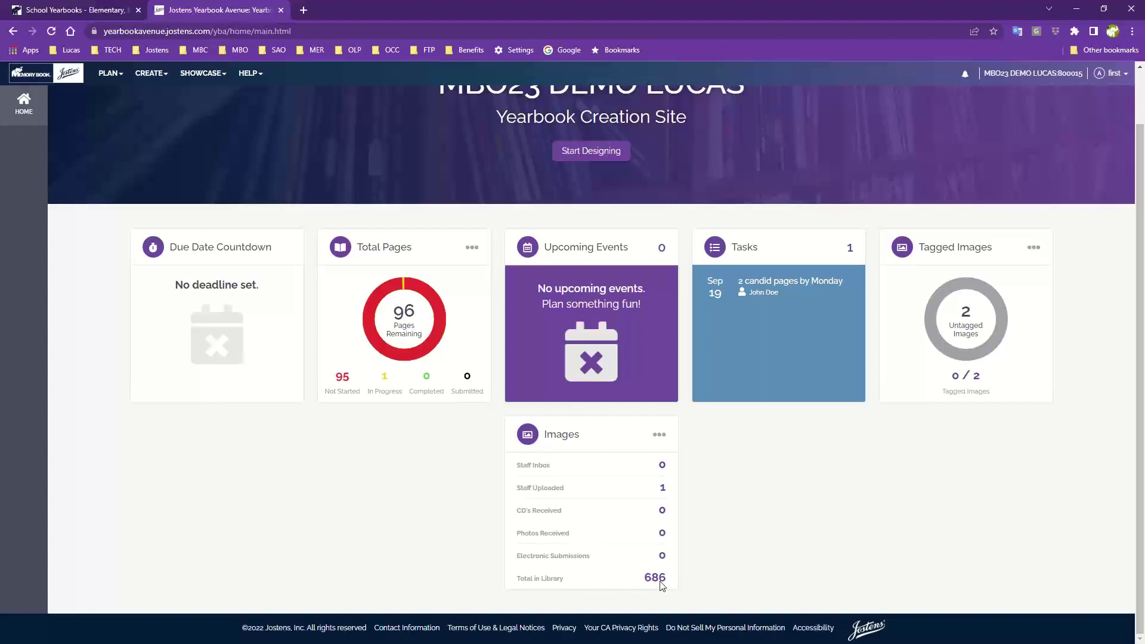
{"action": "scroll", "coordinate": [676, 578], "scroll_direction": "up", "scroll_amount": 1}
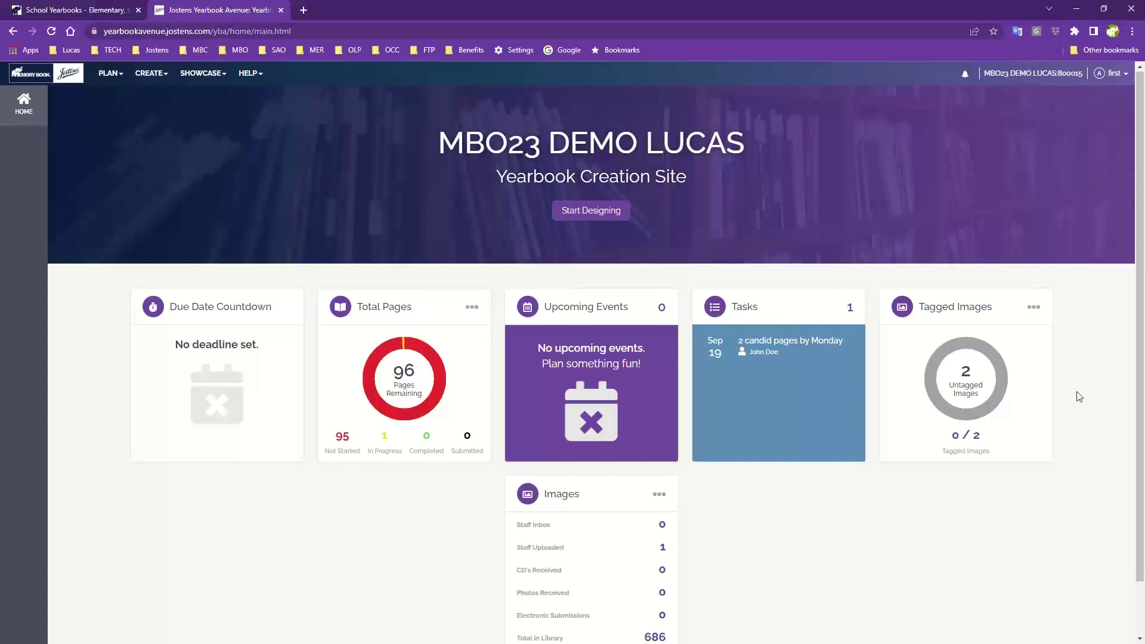
Open the Staff list from the PLAN menu
{"action": "left_click", "coordinate": [107, 78]}
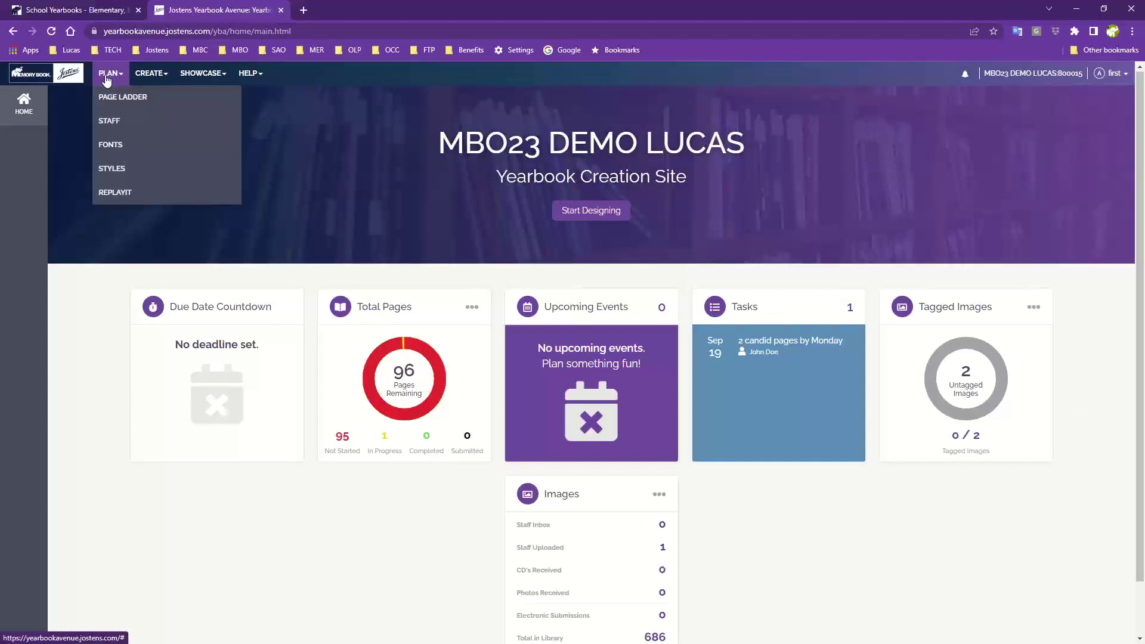
{"action": "left_click", "coordinate": [108, 122]}
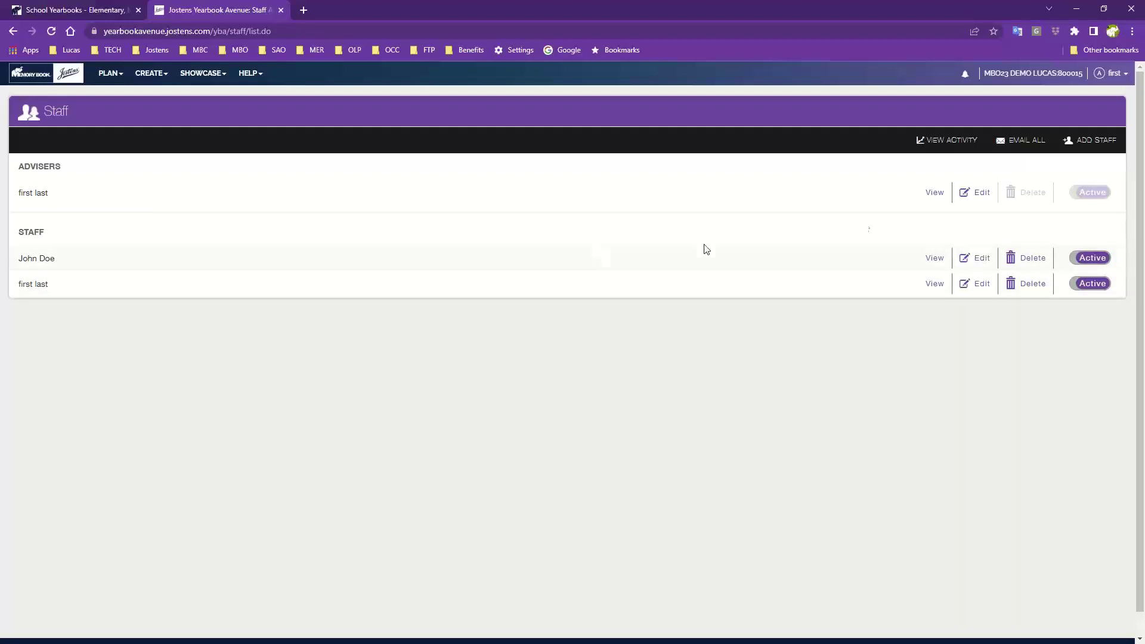
Start a new staff member and enter their first name, last name and username
{"action": "left_click", "coordinate": [1088, 149]}
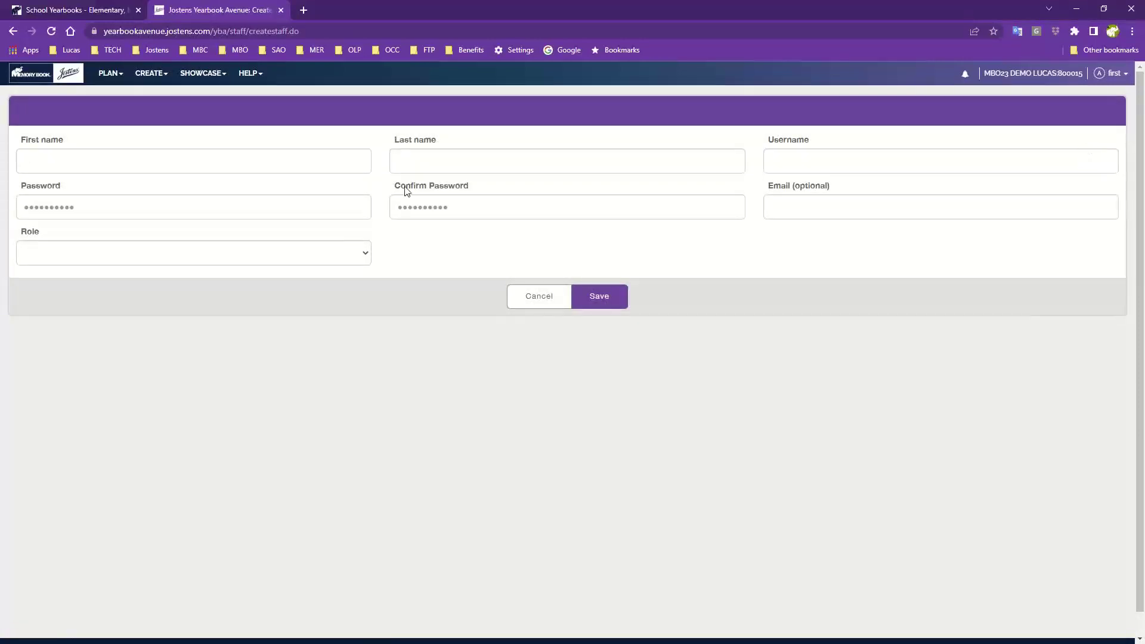
{"action": "left_click", "coordinate": [66, 164]}
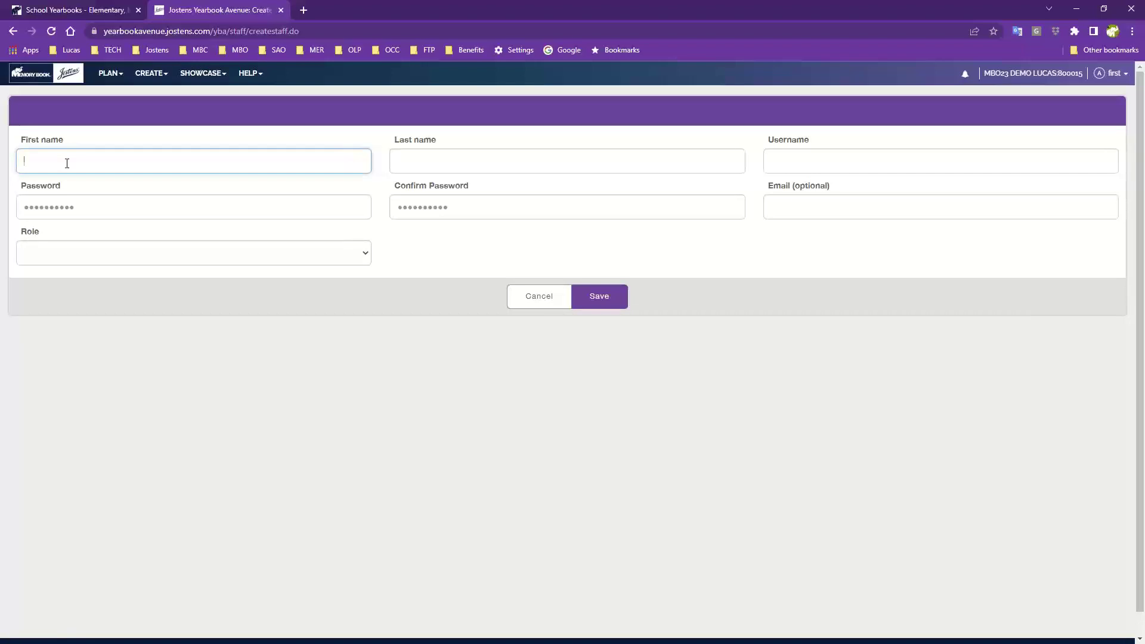
{"action": "type", "text": "Jane"}
{"action": "key", "text": "Tab"}
{"action": "type", "text": "Smith"}
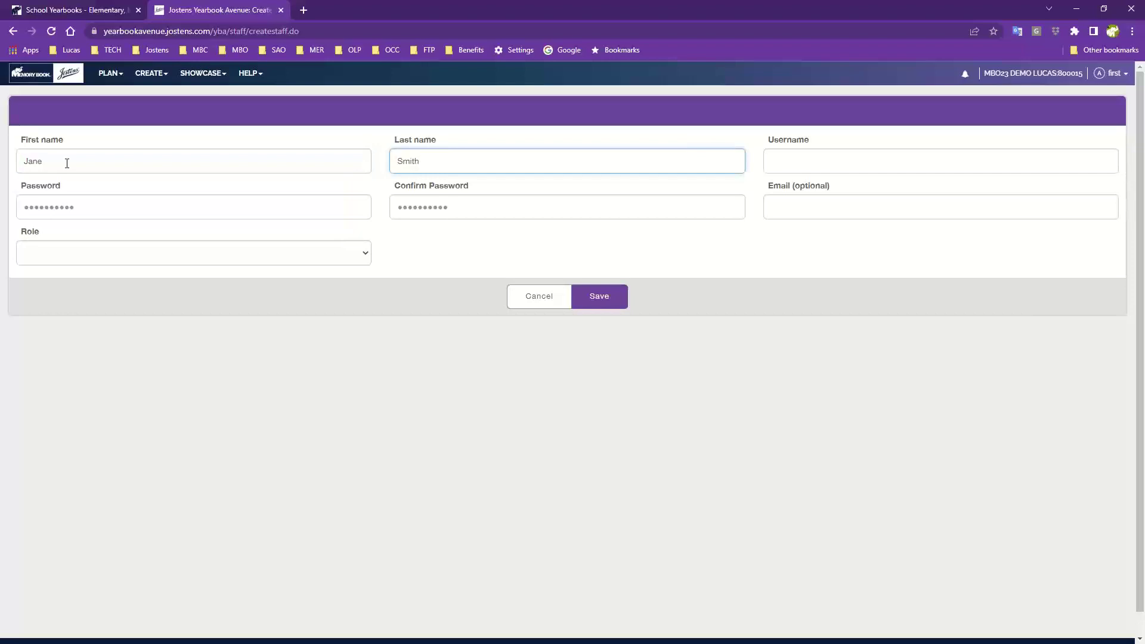
{"action": "key", "text": "Tab"}
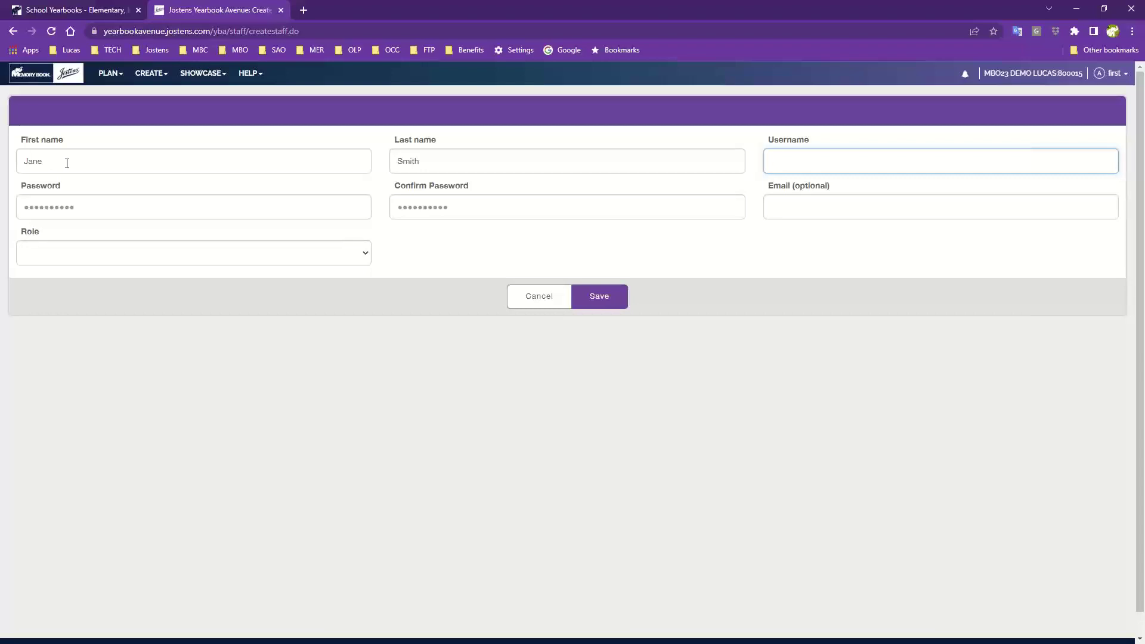
{"action": "type", "text": "m"}
{"action": "key", "text": "BackSpace"}
{"action": "type", "text": "ith"}
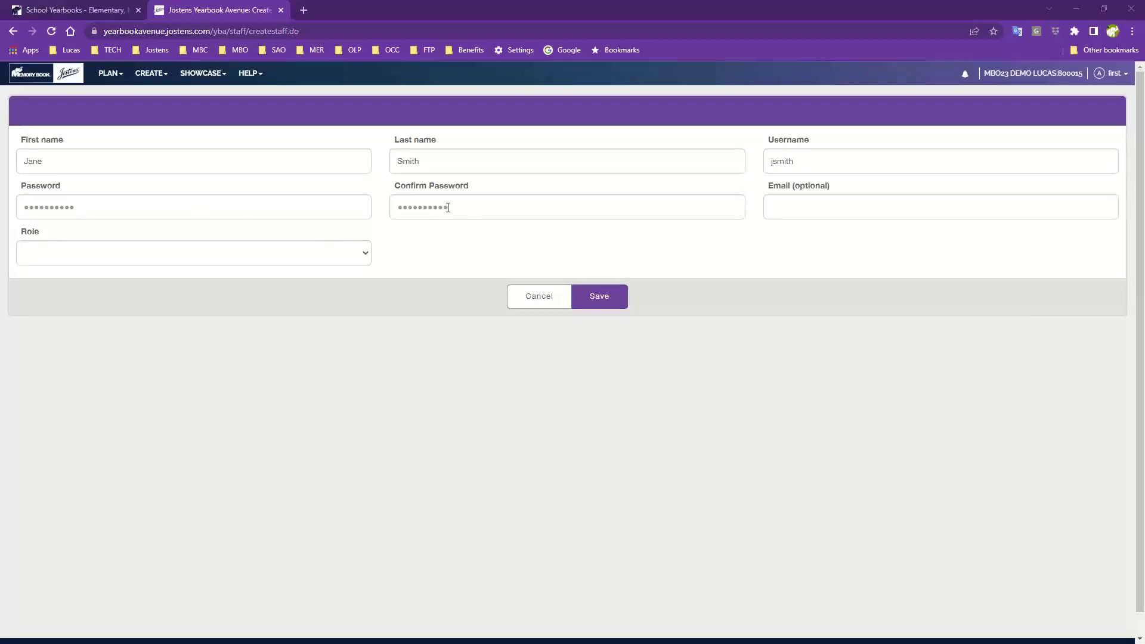
Replace the autofilled password with a new password and retype it in Confirm Password
{"action": "left_click", "coordinate": [100, 206]}
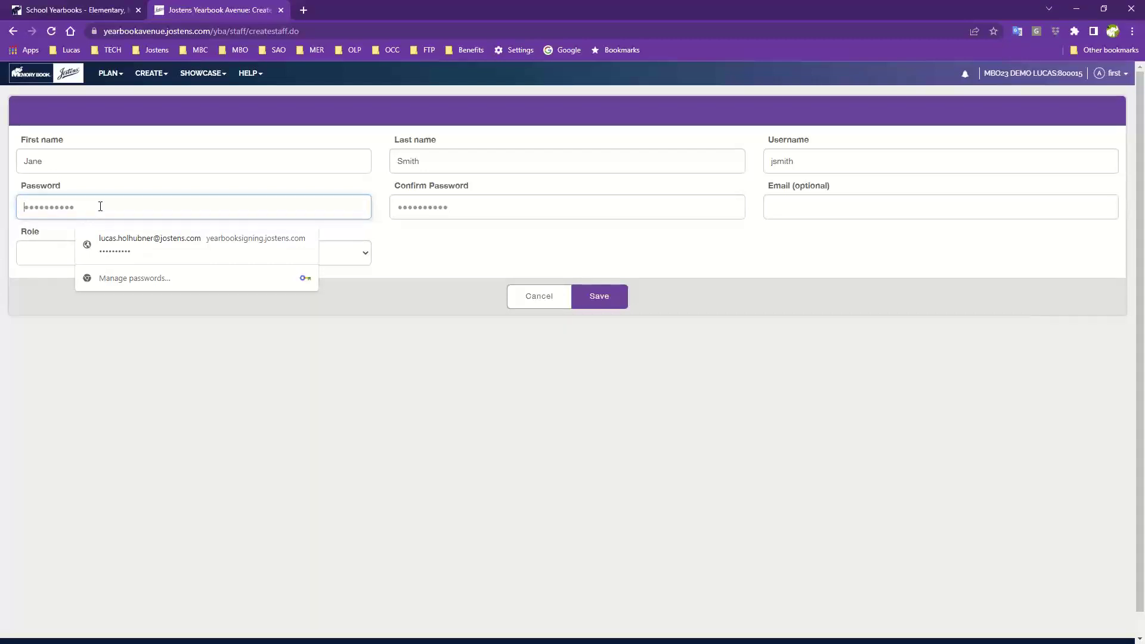
{"action": "key", "text": "ctrl+a"}
{"action": "type", "text": "P"}
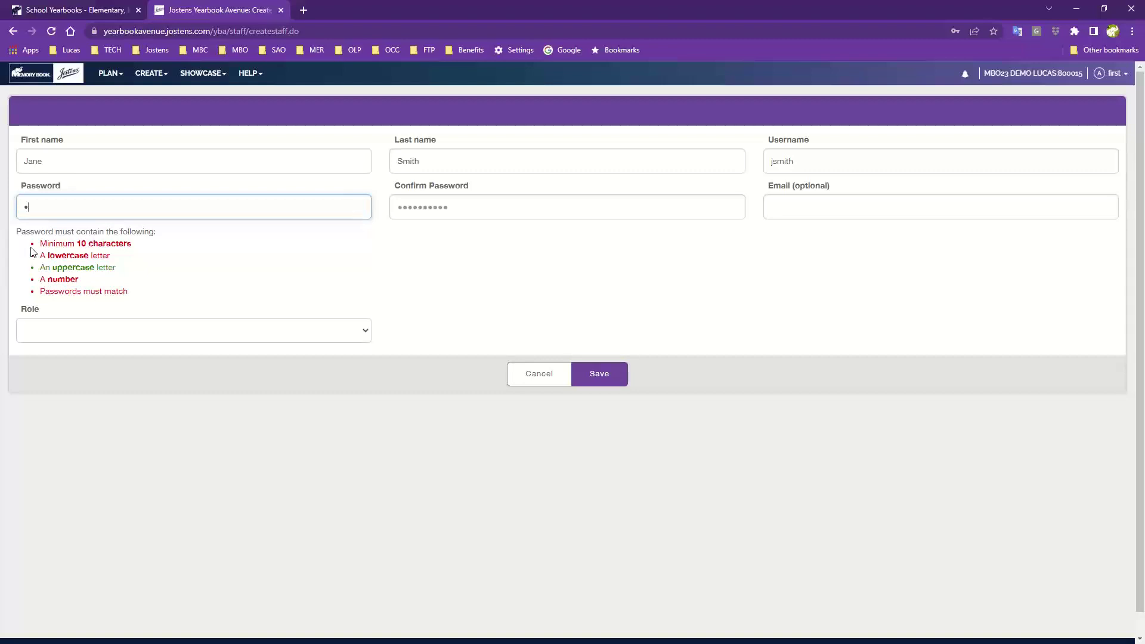
{"action": "key", "text": "BackSpace"}
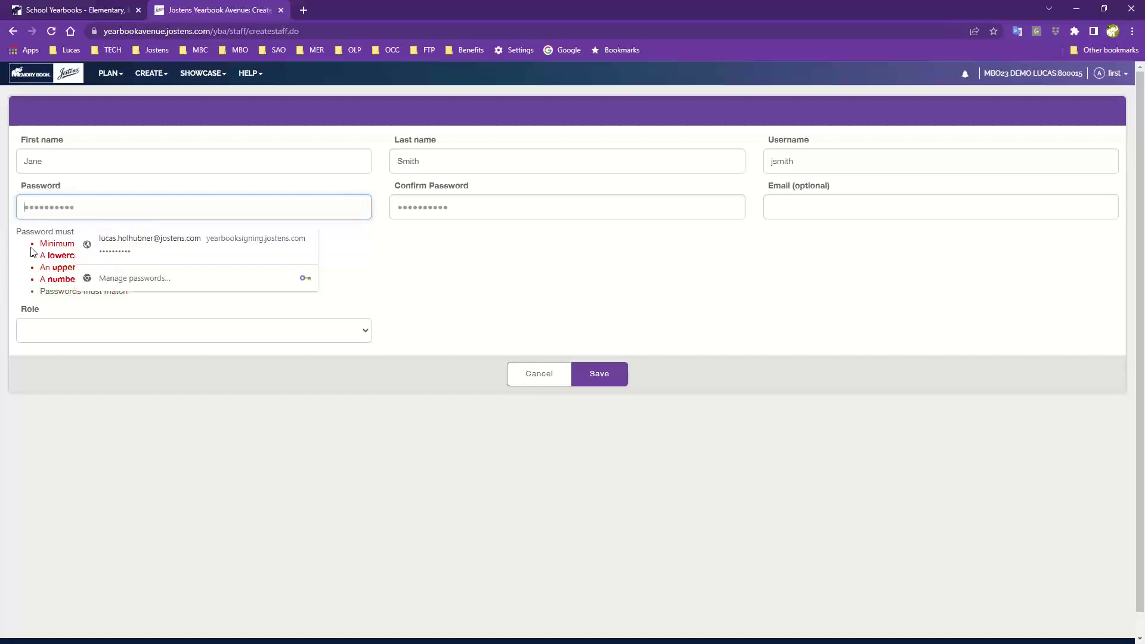
{"action": "key", "text": "Tab"}
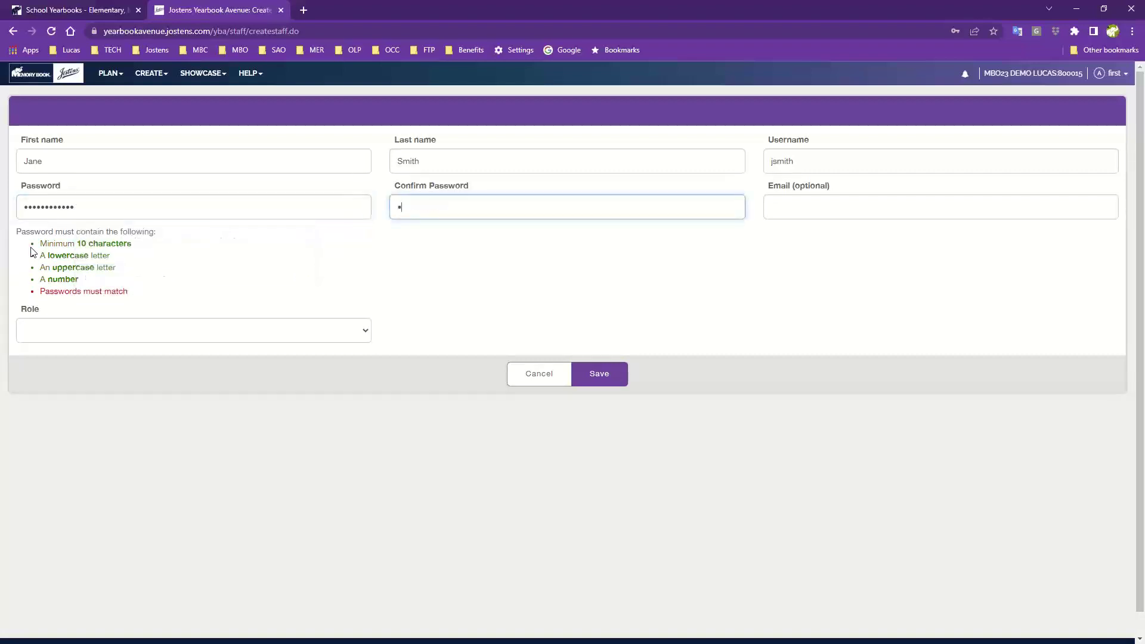
{"action": "left_click", "coordinate": [797, 204]}
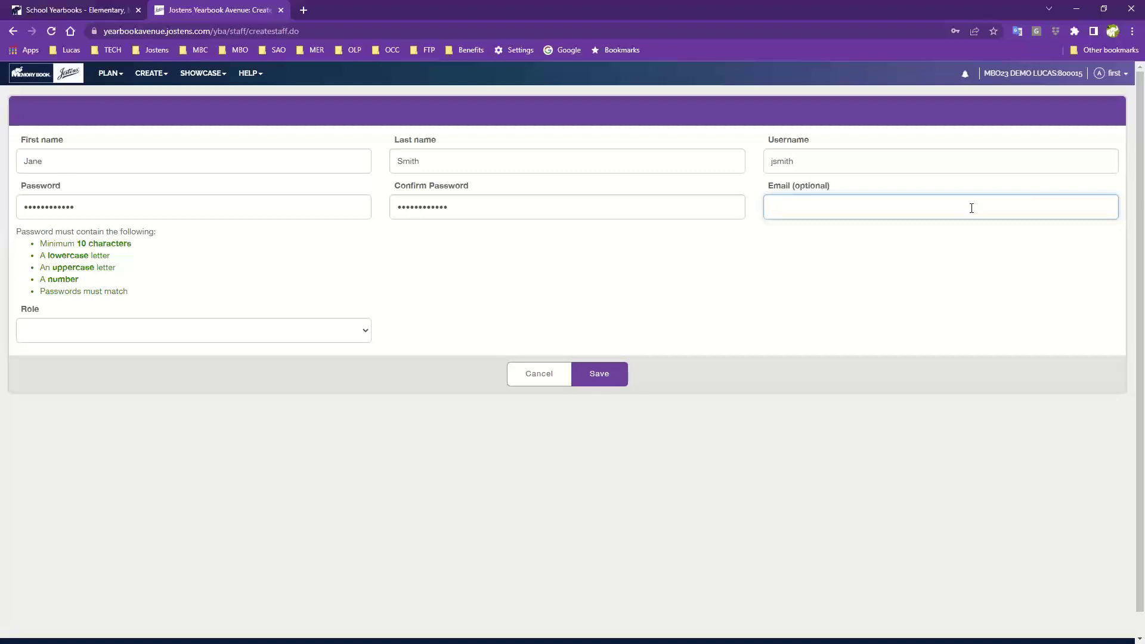
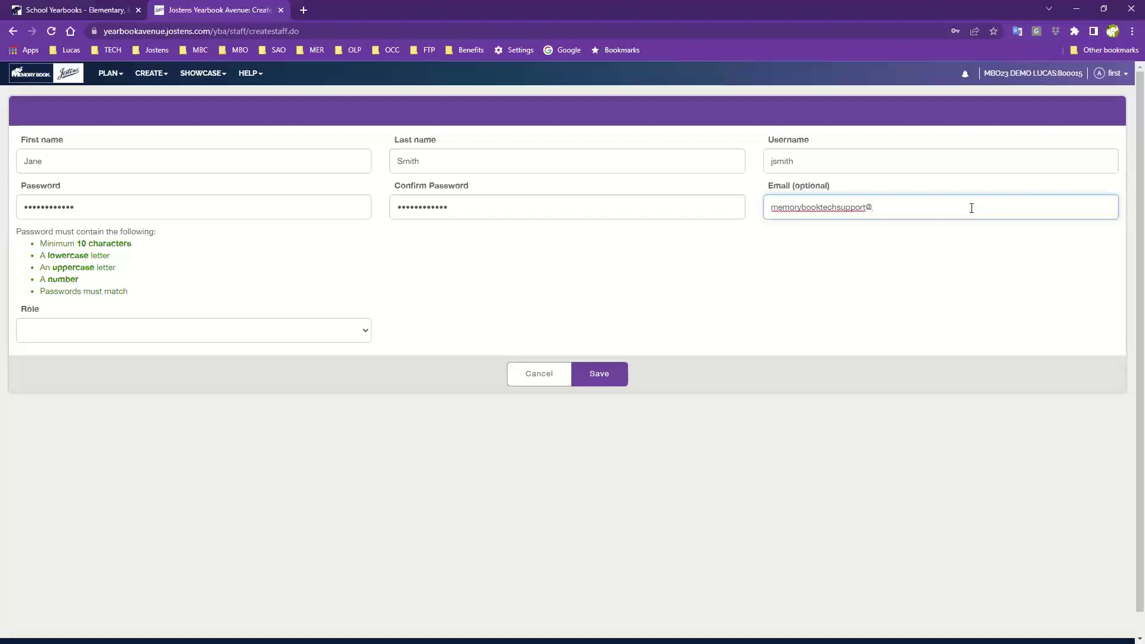
Fill in the staff member's email address and open the Role dropdown
{"action": "left_click", "coordinate": [328, 334]}
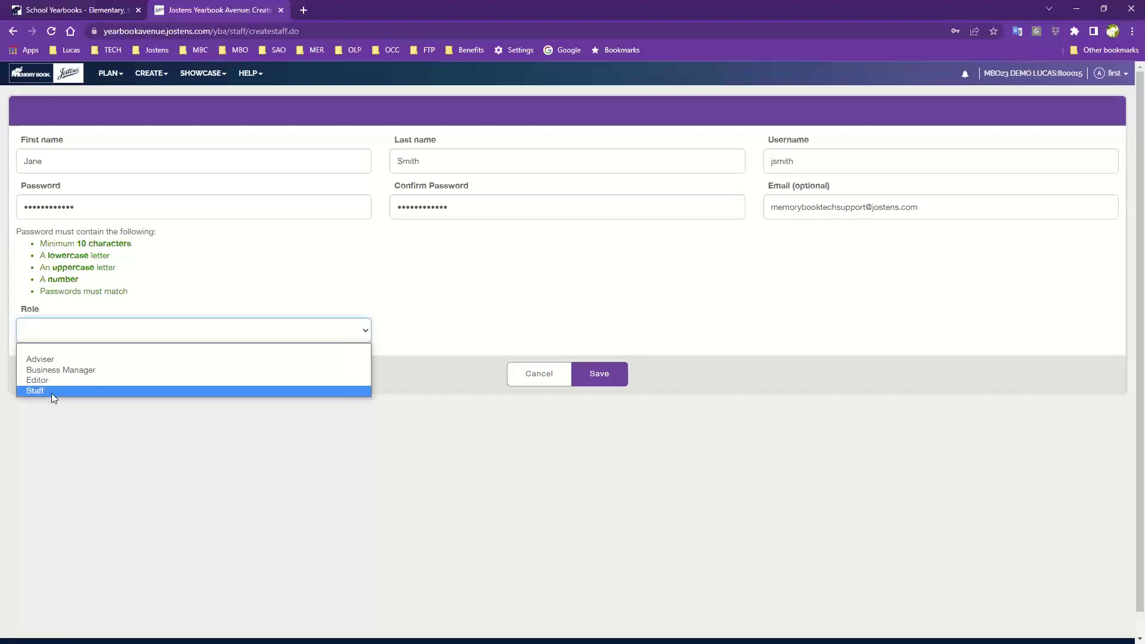
Assign the new member the Staff role and save the login
{"action": "left_click", "coordinate": [51, 392]}
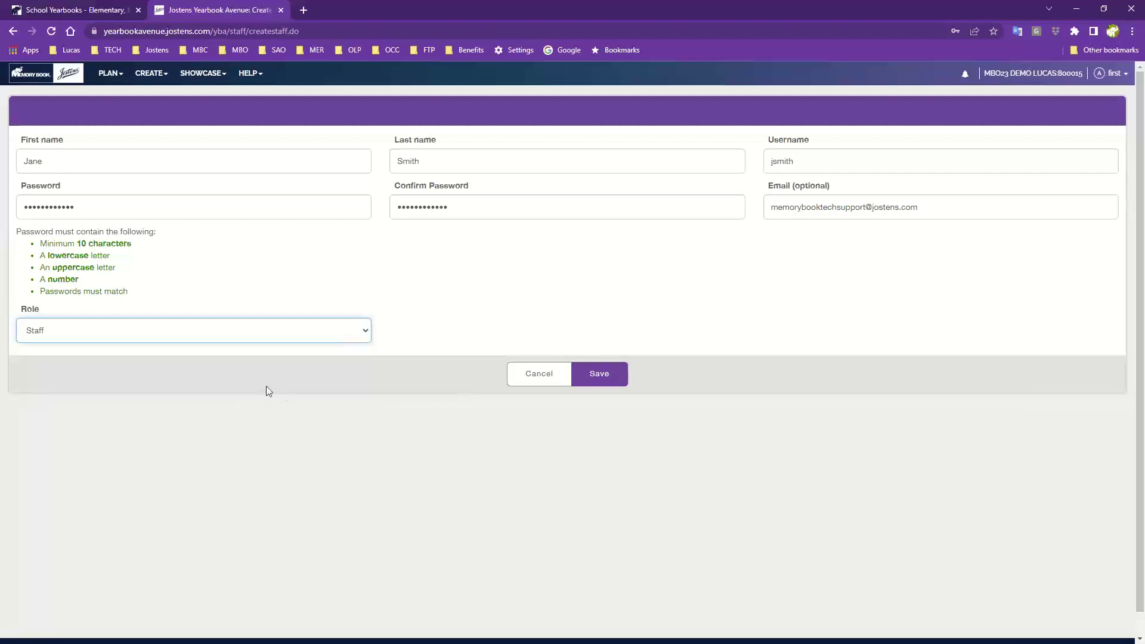
{"action": "left_click", "coordinate": [600, 374]}
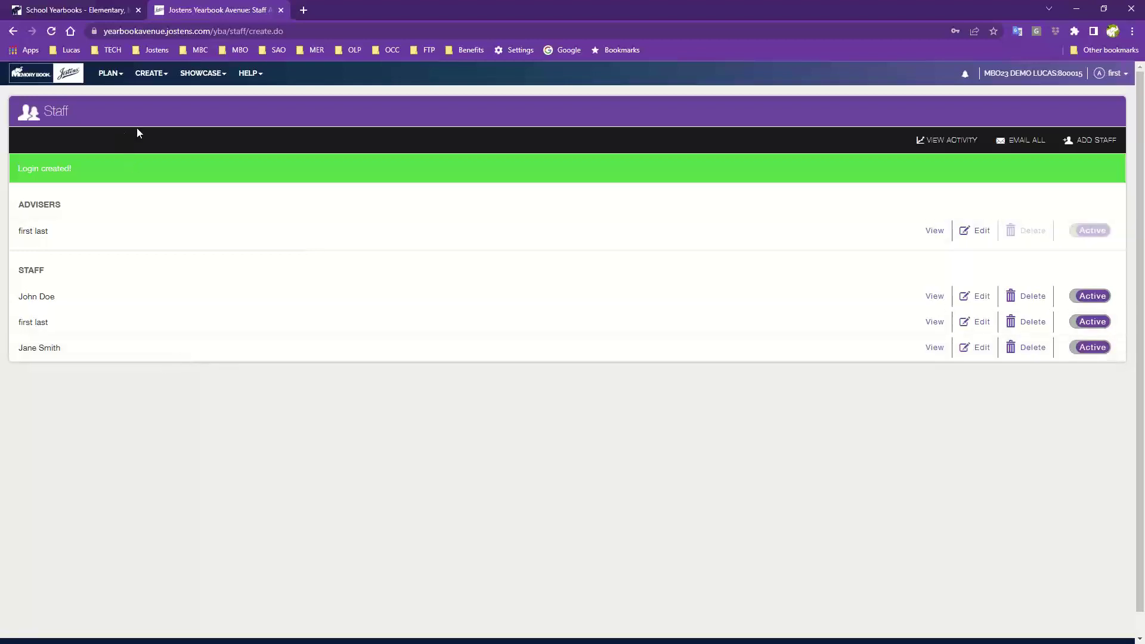
Go to PLAN > Page Ladder and start loading last year's descriptions and sections
{"action": "left_click", "coordinate": [108, 75]}
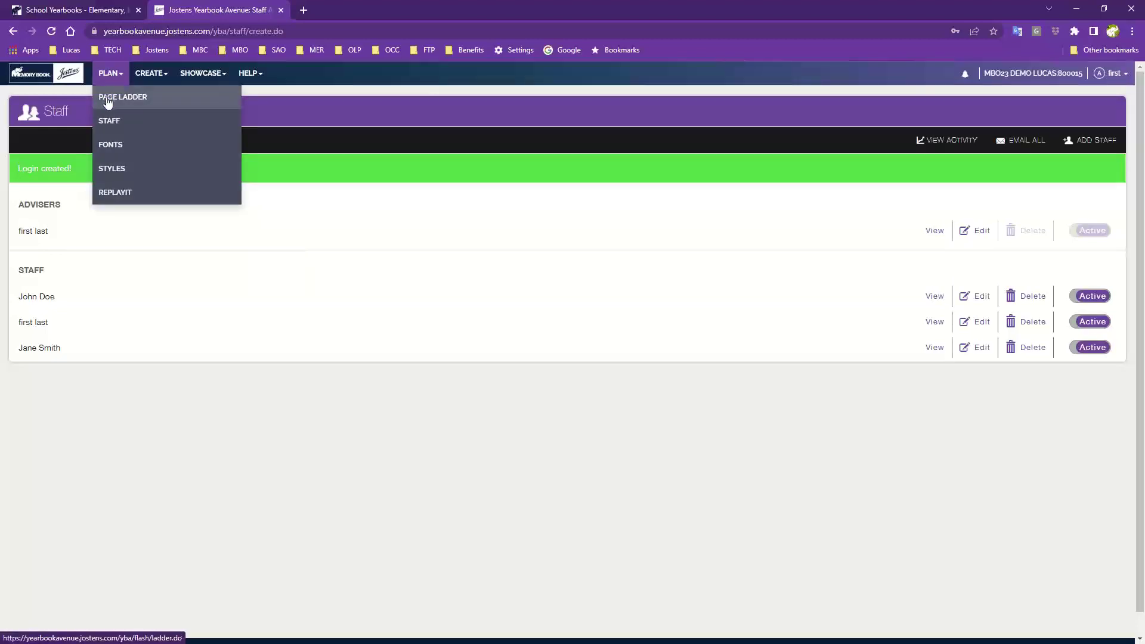
{"action": "left_click", "coordinate": [107, 100]}
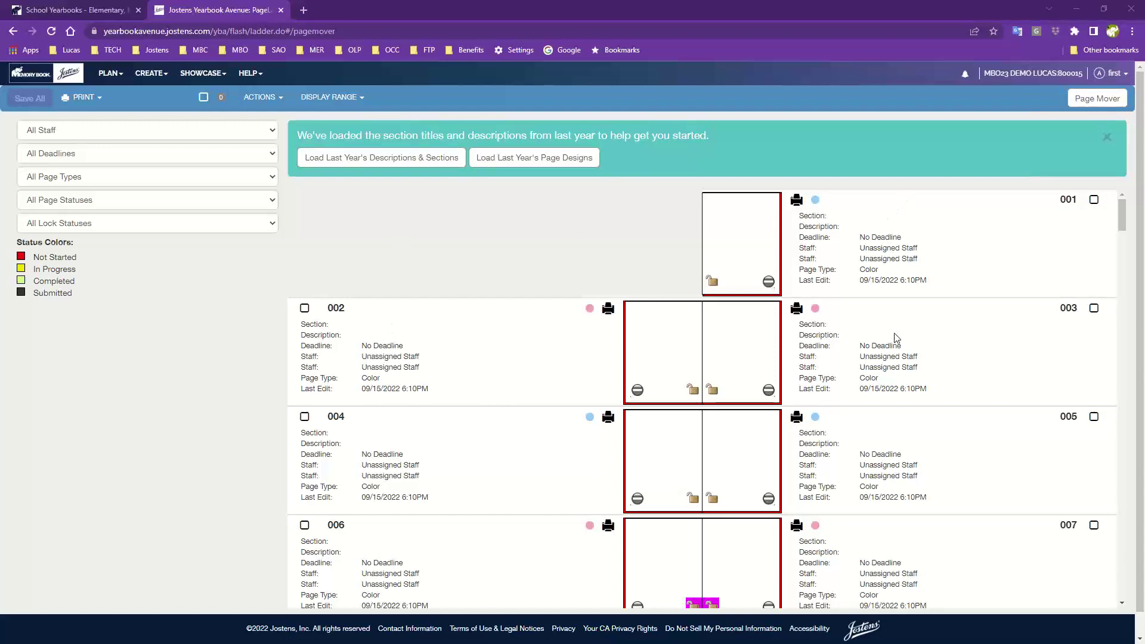
{"action": "left_click", "coordinate": [390, 167]}
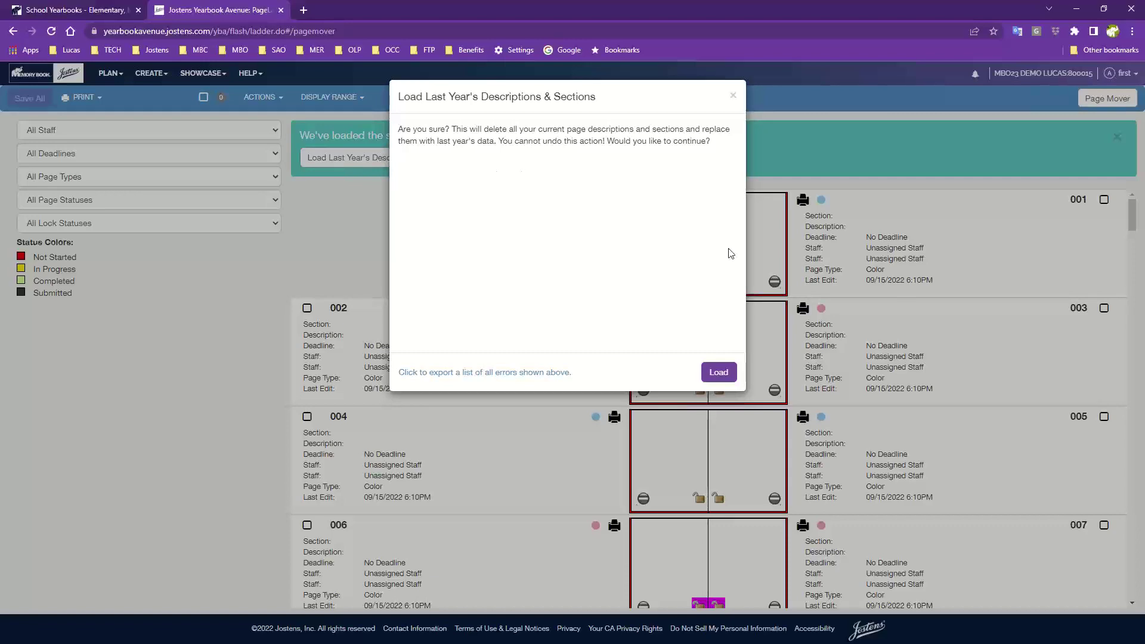
Confirm replacing sections with last year's titles, then load and confirm last year's page designs
{"action": "left_click", "coordinate": [728, 373]}
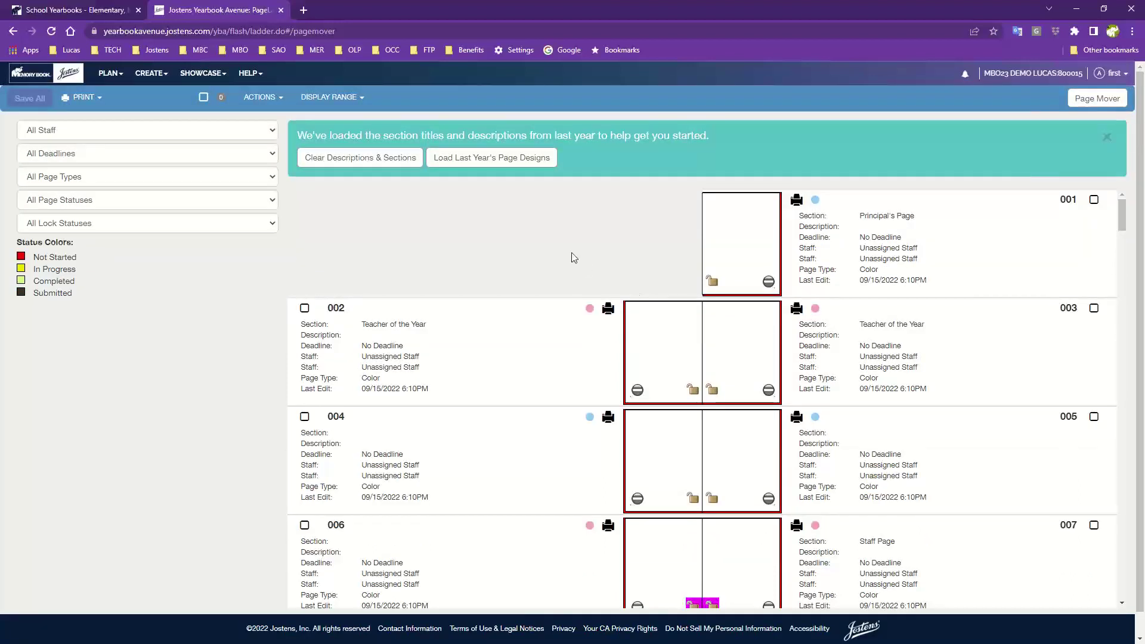
{"action": "left_click", "coordinate": [476, 161]}
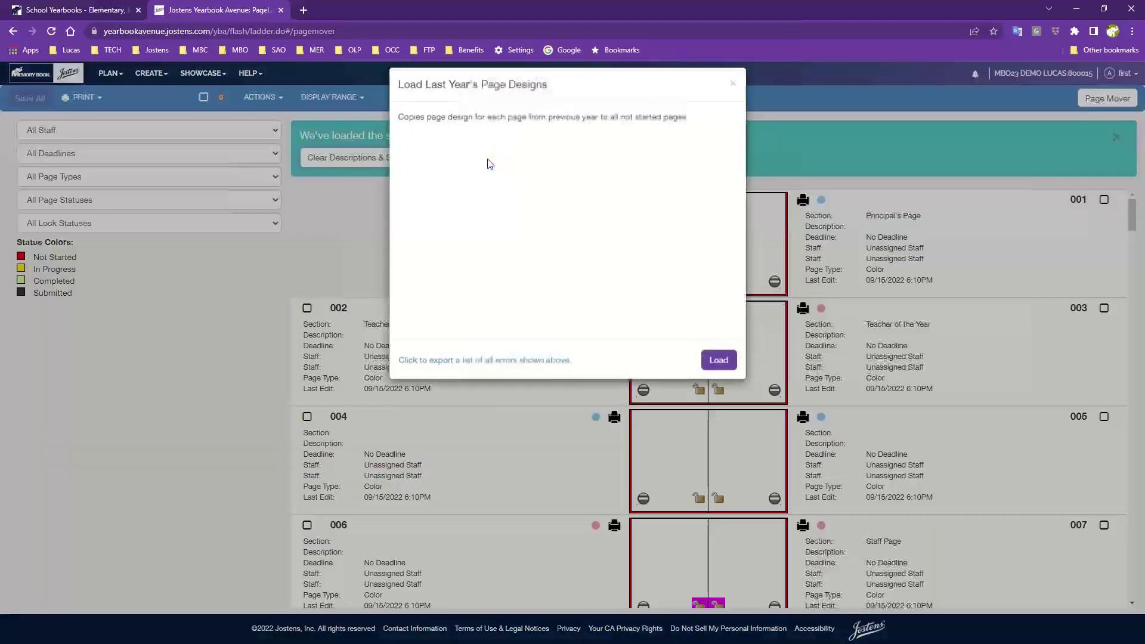
{"action": "left_click", "coordinate": [719, 372]}
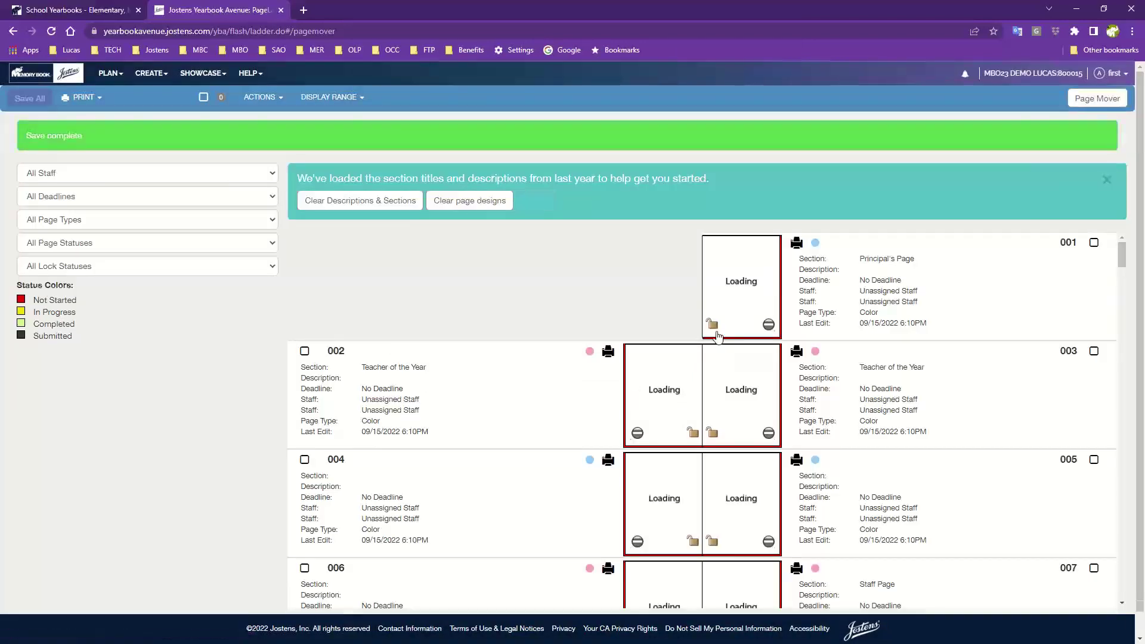
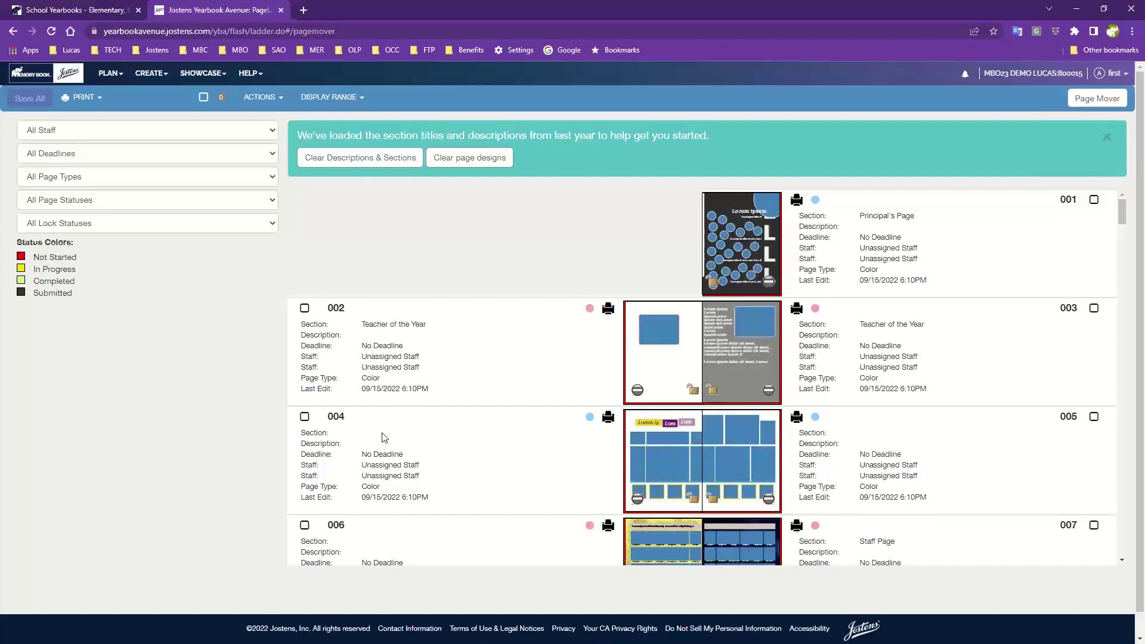
Give page 004 the section 'Class Pages', replacing a mistyped 'Staff Pages', and description 'third grade'
{"action": "left_click", "coordinate": [382, 433]}
{"action": "left_click", "coordinate": [399, 442]}
{"action": "left_click", "coordinate": [401, 431]}
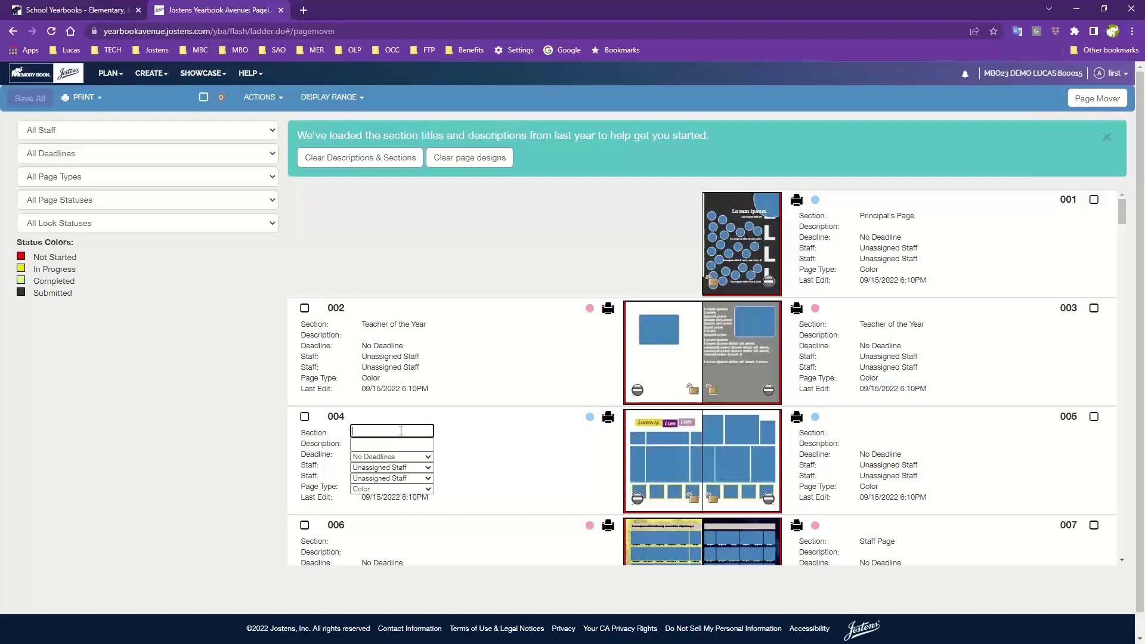
{"action": "type", "text": "Staf"}
{"action": "type", "text": "f Pages"}
{"action": "key", "text": "BackSpace"}
{"action": "key", "text": "BackSpace"}
{"action": "key", "text": "BackSpace"}
{"action": "key", "text": "BackSpace"}
{"action": "key", "text": "BackSpace"}
{"action": "key", "text": "BackSpace"}
{"action": "key", "text": "BackSpace"}
{"action": "key", "text": "BackSpace"}
{"action": "key", "text": "BackSpace"}
{"action": "key", "text": "BackSpace"}
{"action": "type", "text": "Class Pages"}
{"action": "left_click", "coordinate": [393, 445]}
{"action": "type", "text": "third grade"}
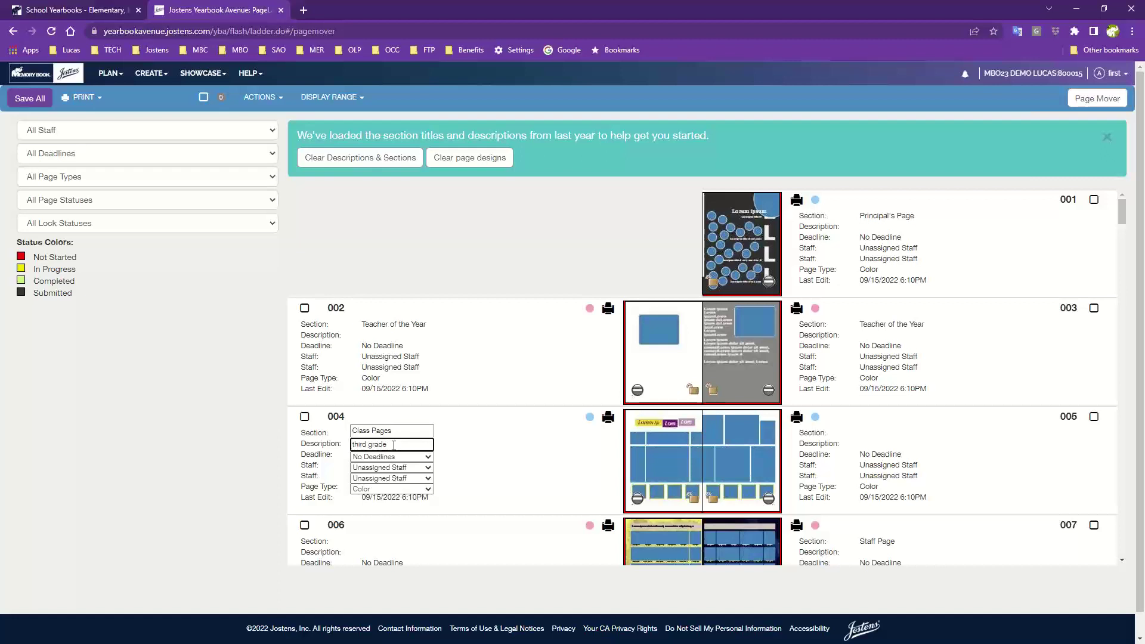
{"action": "left_click", "coordinate": [455, 453]}
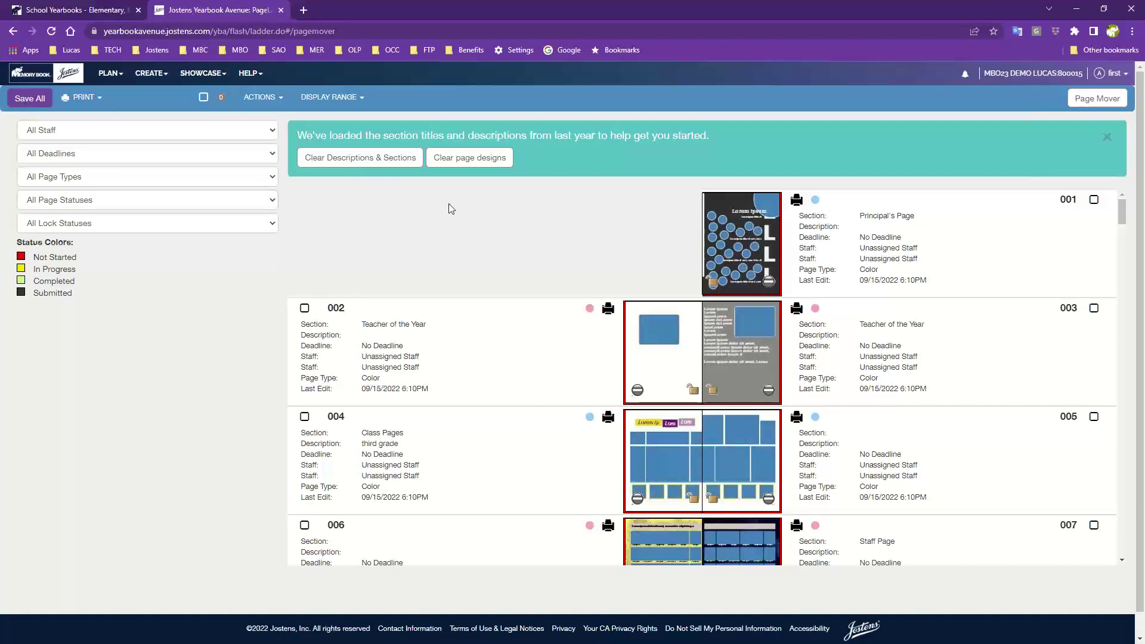
Save All changes in the page ladder
{"action": "left_click", "coordinate": [28, 100]}
Go to the Plan > Fonts page and expand the font Type filter
{"action": "left_click", "coordinate": [108, 76]}
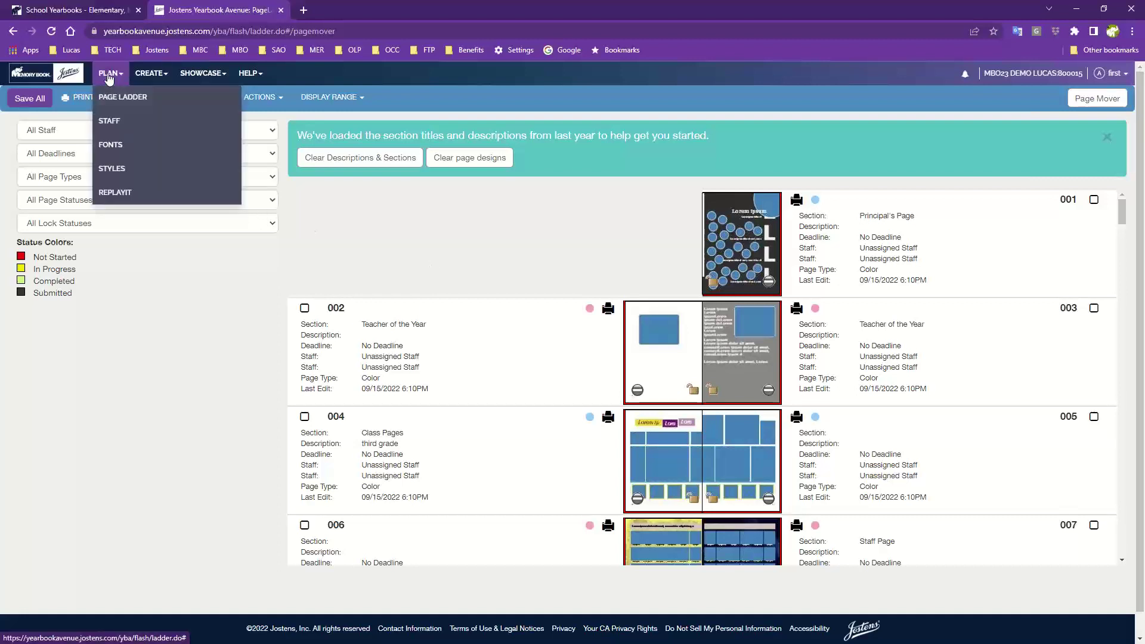
{"action": "left_click", "coordinate": [110, 147]}
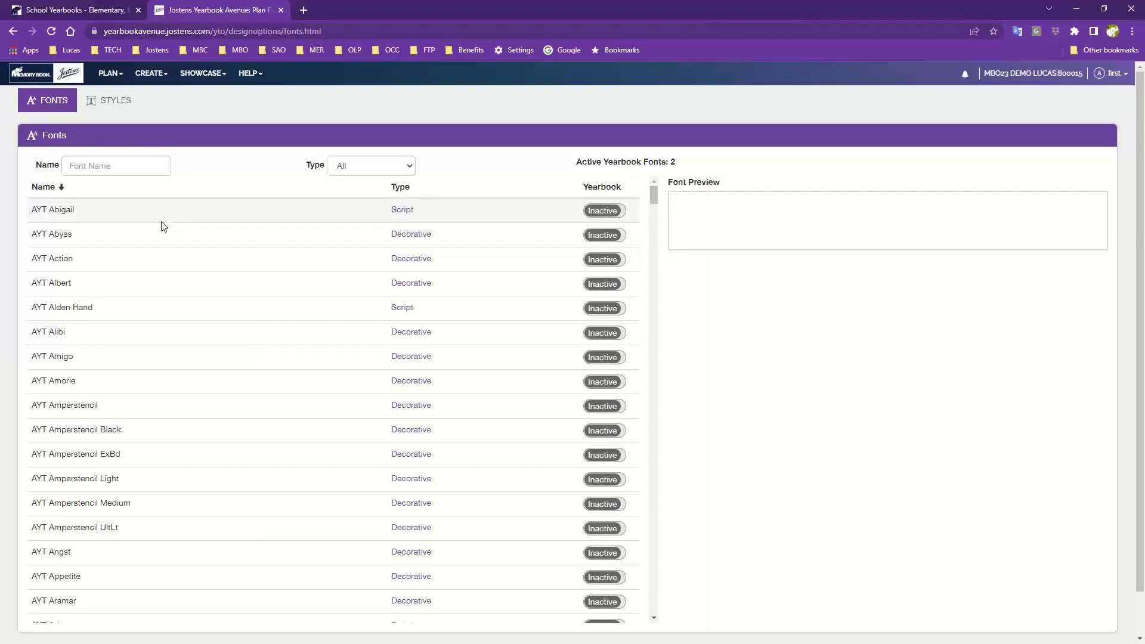
{"action": "scroll", "coordinate": [163, 227], "scroll_direction": "down", "scroll_amount": 5}
{"action": "scroll", "coordinate": [163, 227], "scroll_direction": "up", "scroll_amount": 5}
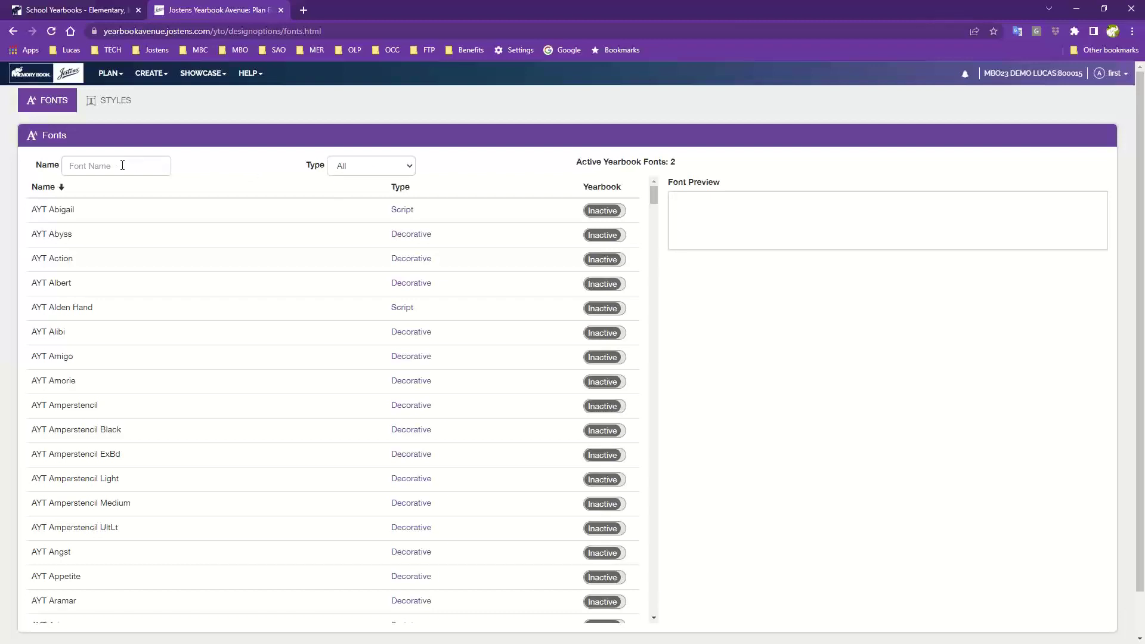
{"action": "left_click", "coordinate": [356, 165]}
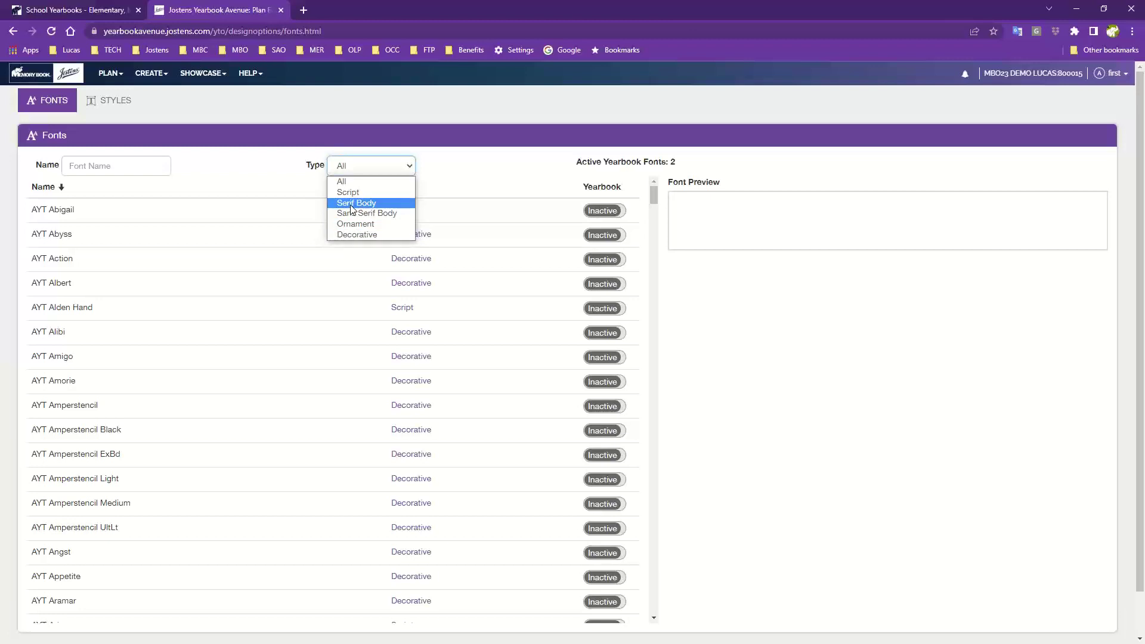
Filter fonts to Serif Body, then Sans Serif Body, previewing AYT Basel and AYT Avalon
{"action": "left_click", "coordinate": [351, 206]}
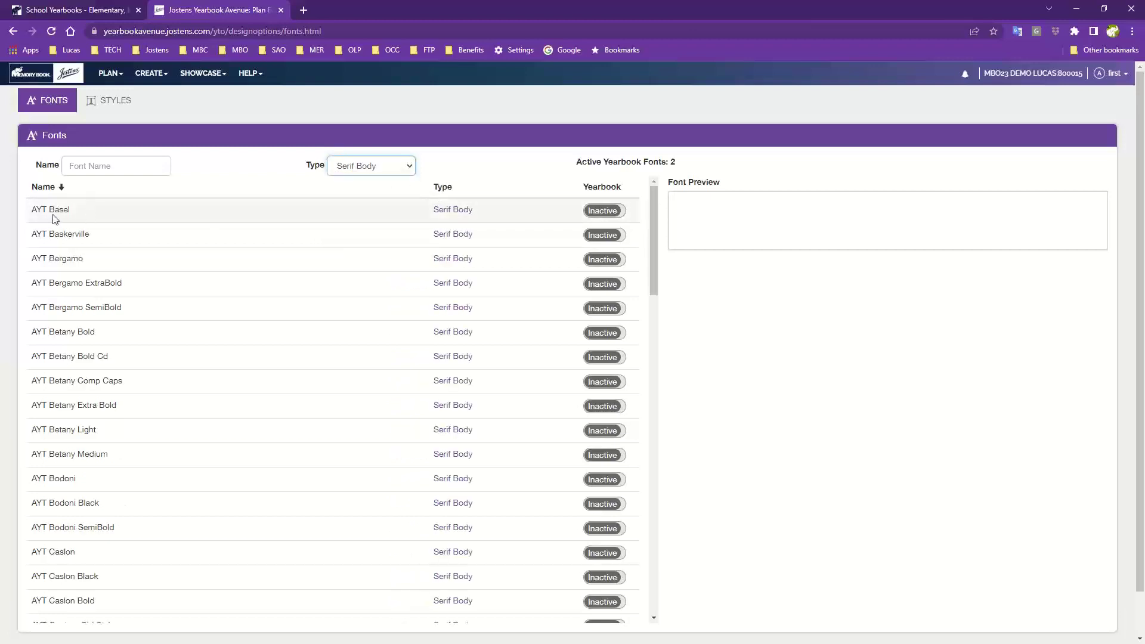
{"action": "left_click", "coordinate": [202, 209]}
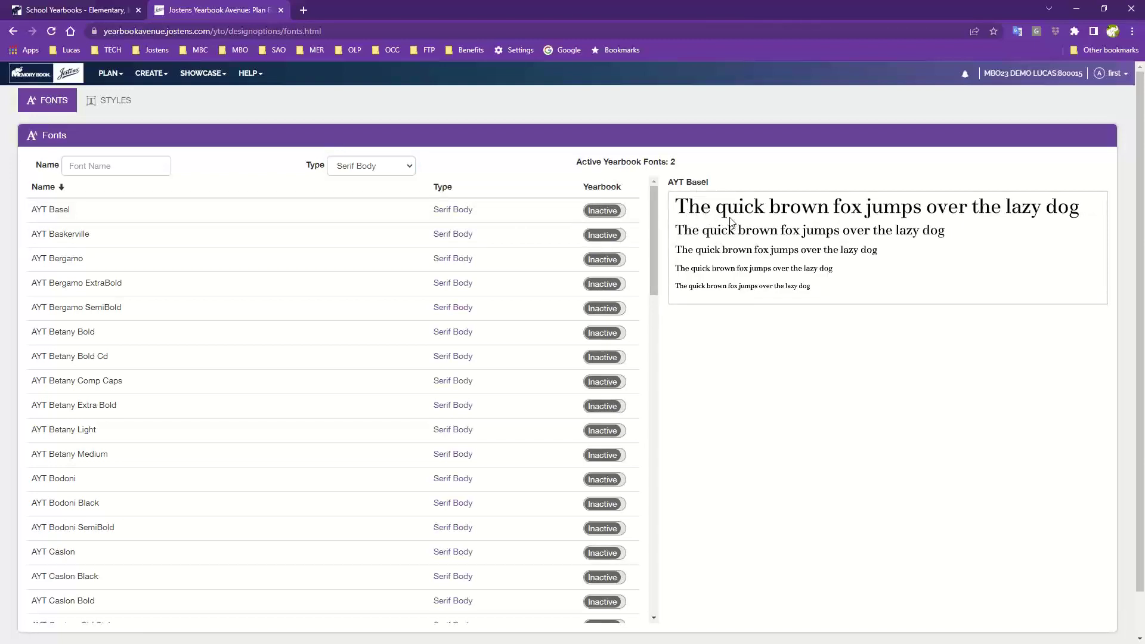
{"action": "left_click", "coordinate": [388, 168]}
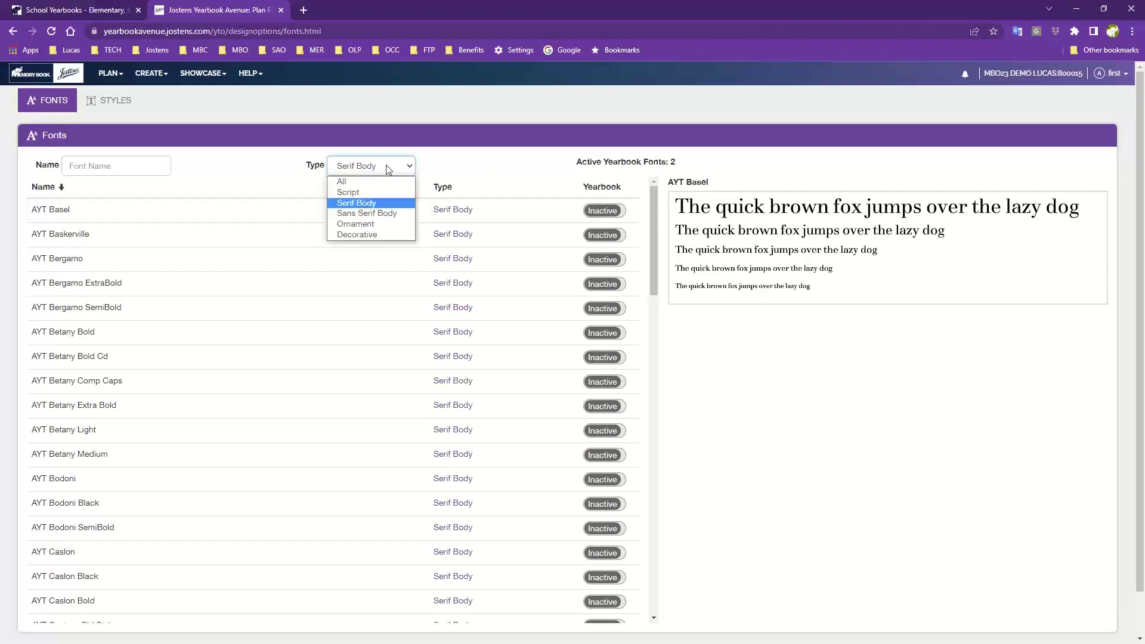
{"action": "left_click", "coordinate": [379, 214]}
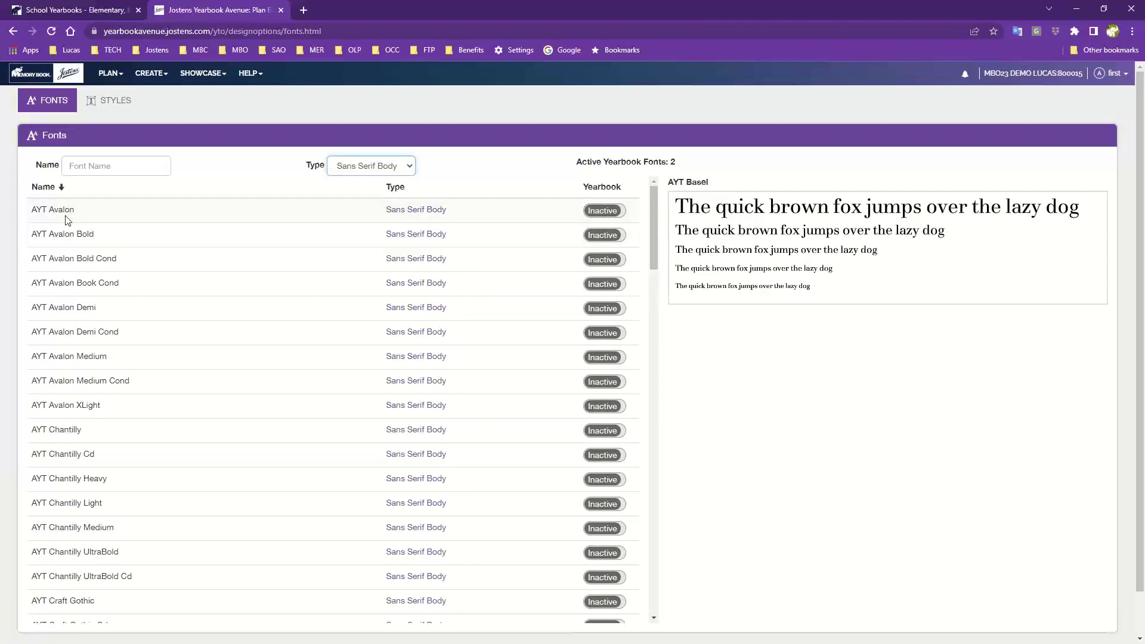
{"action": "left_click", "coordinate": [113, 215]}
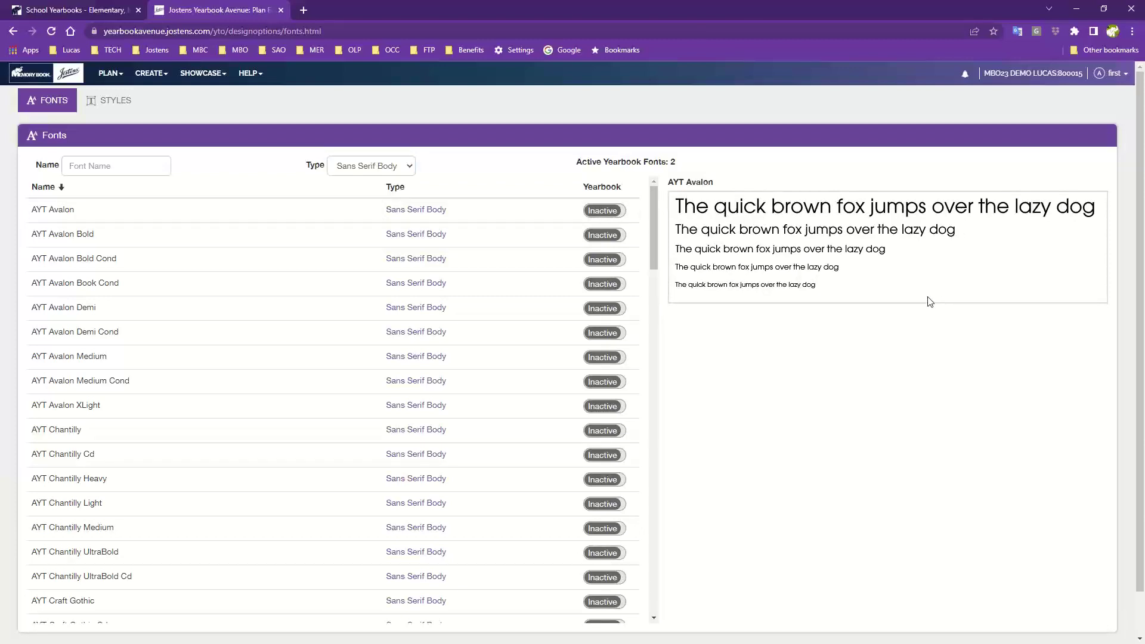
Filter to Decorative fonts and preview AYT Action, Amigo and Abyss, ending on AYT Action
{"action": "left_click", "coordinate": [370, 168]}
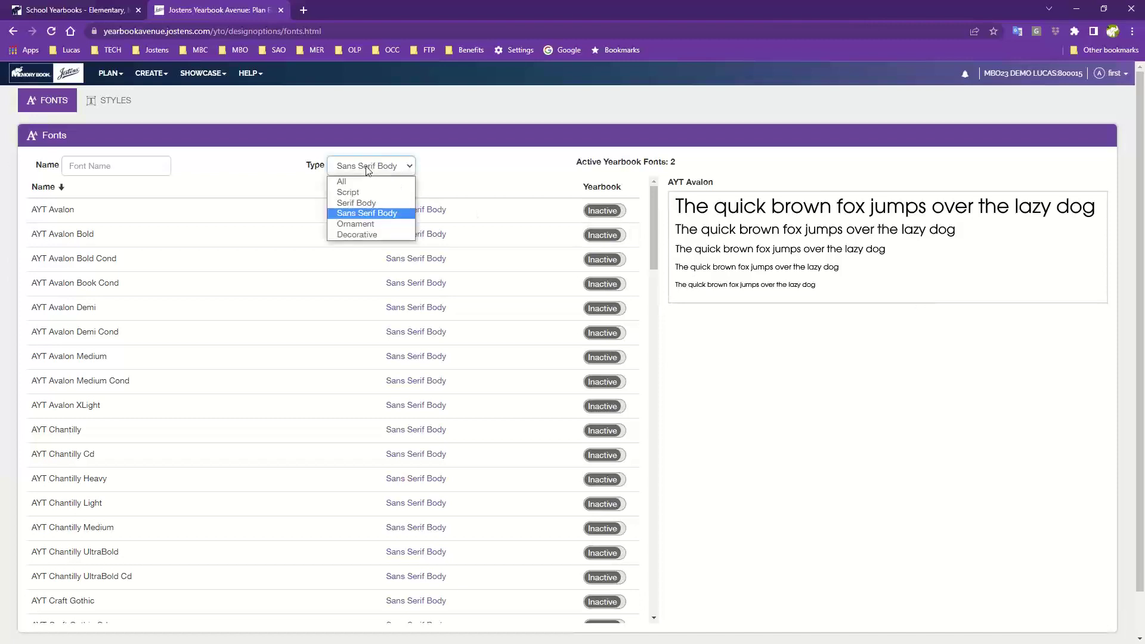
{"action": "left_click", "coordinate": [357, 235]}
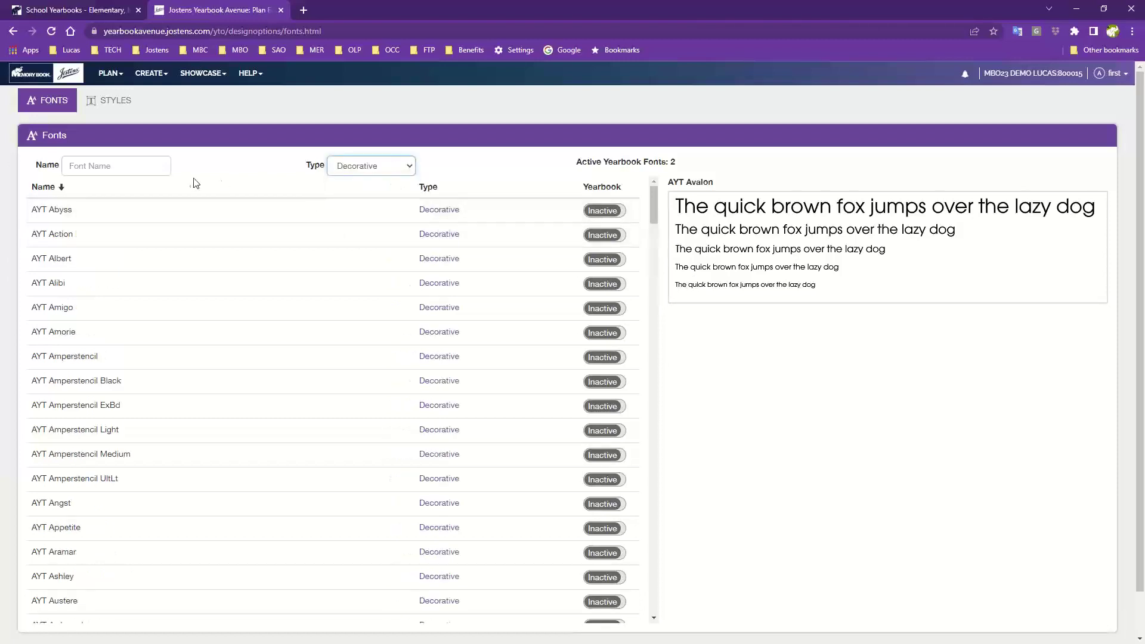
{"action": "left_click", "coordinate": [154, 240]}
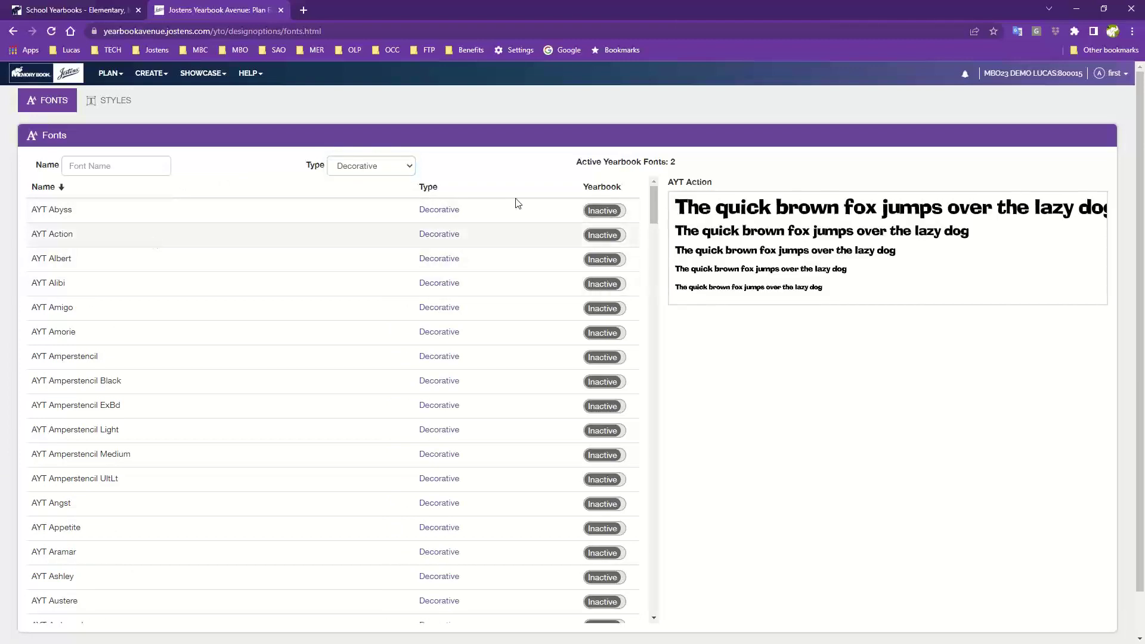
{"action": "left_click", "coordinate": [139, 305]}
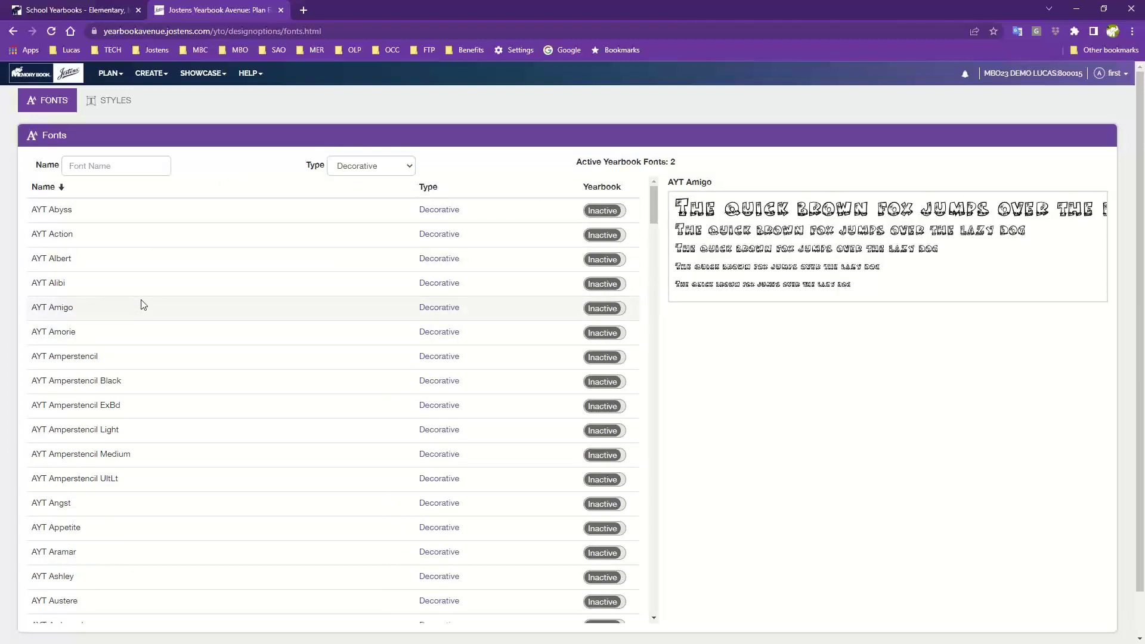
{"action": "left_click", "coordinate": [124, 218]}
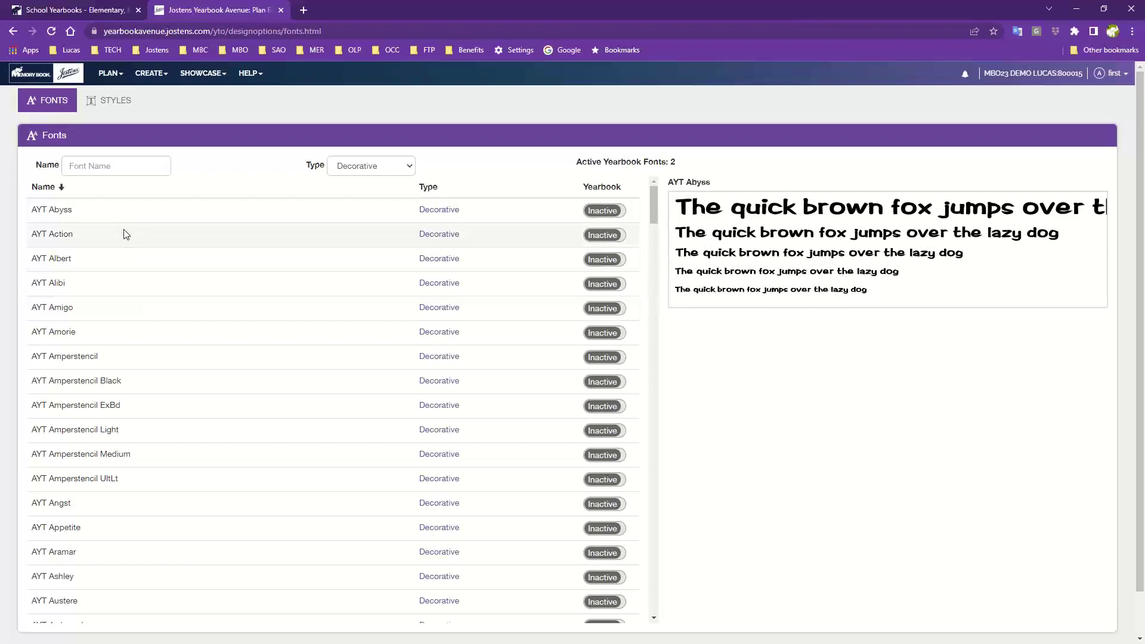
{"action": "left_click", "coordinate": [126, 234]}
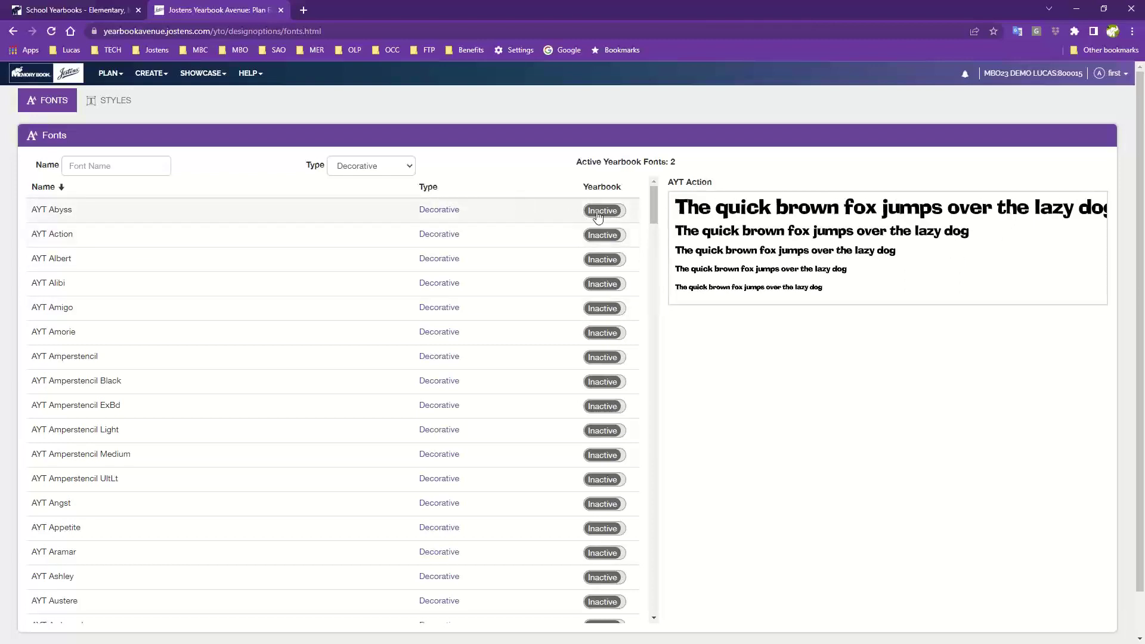
Activate decorative fonts AYT Amigo, AYT Amorie and AYT Alibi, bringing active fonts to 5
{"action": "left_click", "coordinate": [604, 309]}
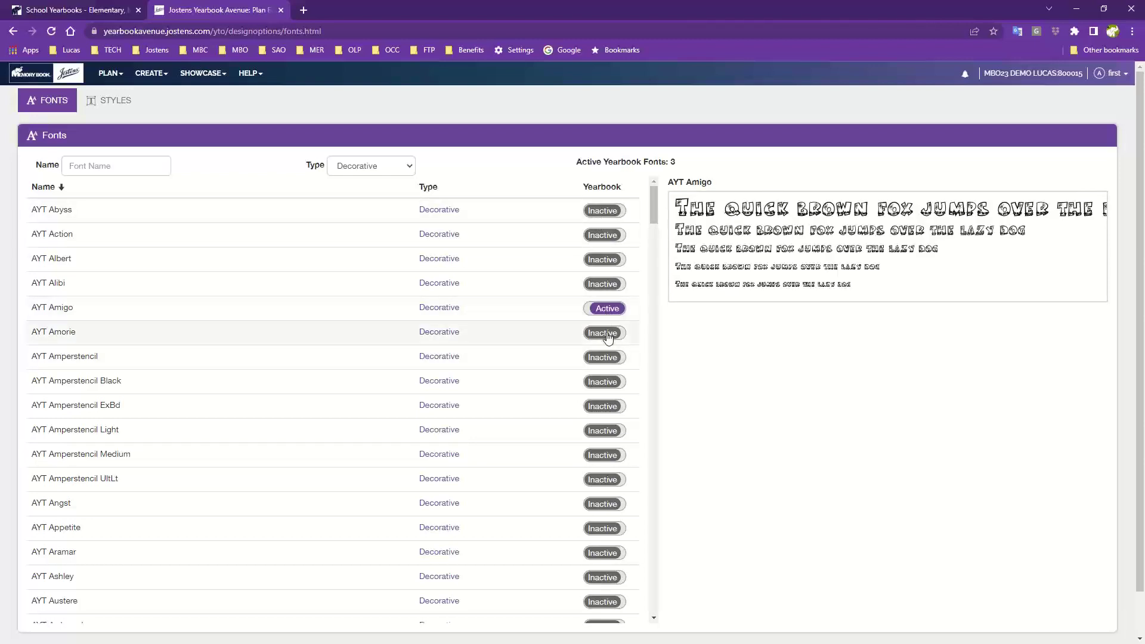
{"action": "left_click", "coordinate": [604, 334]}
{"action": "left_click", "coordinate": [605, 289]}
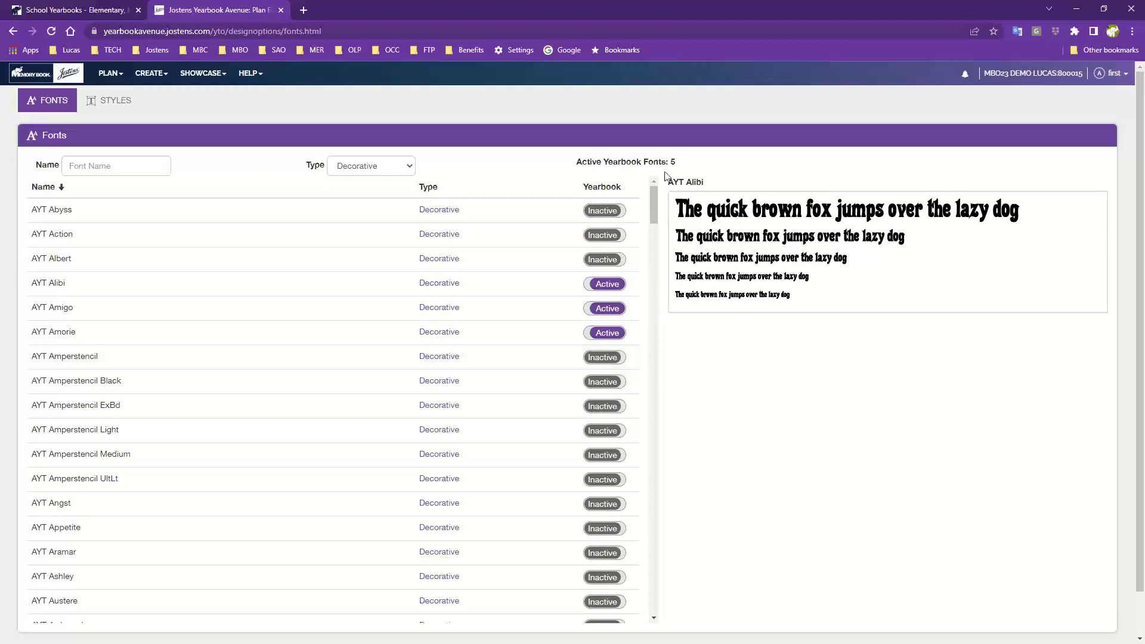
{"action": "left_click", "coordinate": [360, 169]}
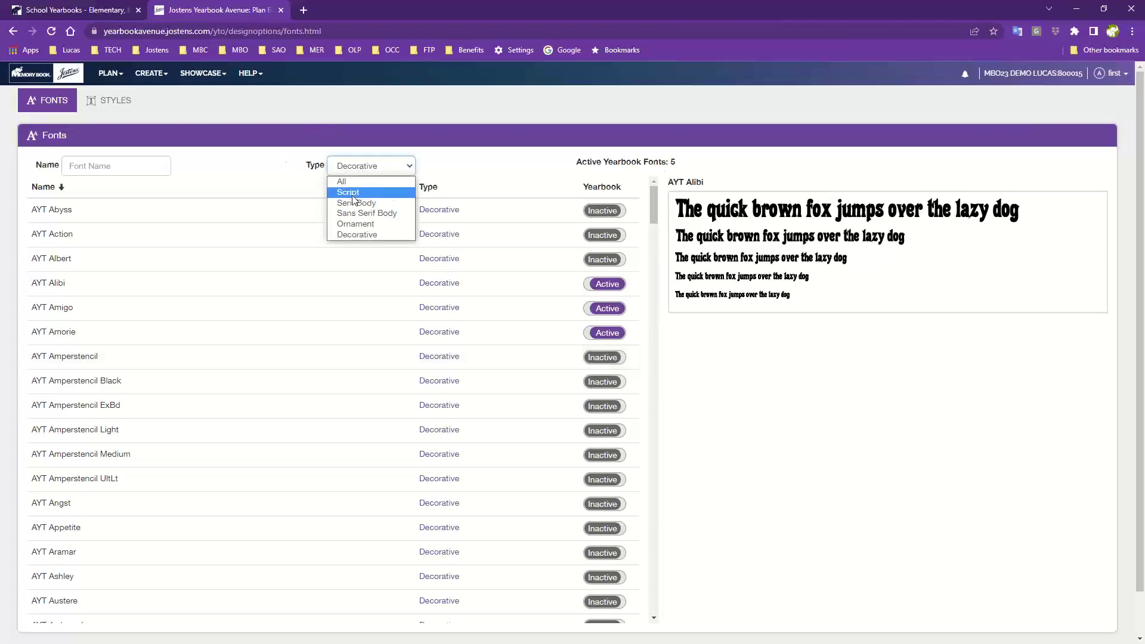
Filter the font list to Script fonts and preview AYT Abigail
{"action": "left_click", "coordinate": [352, 192]}
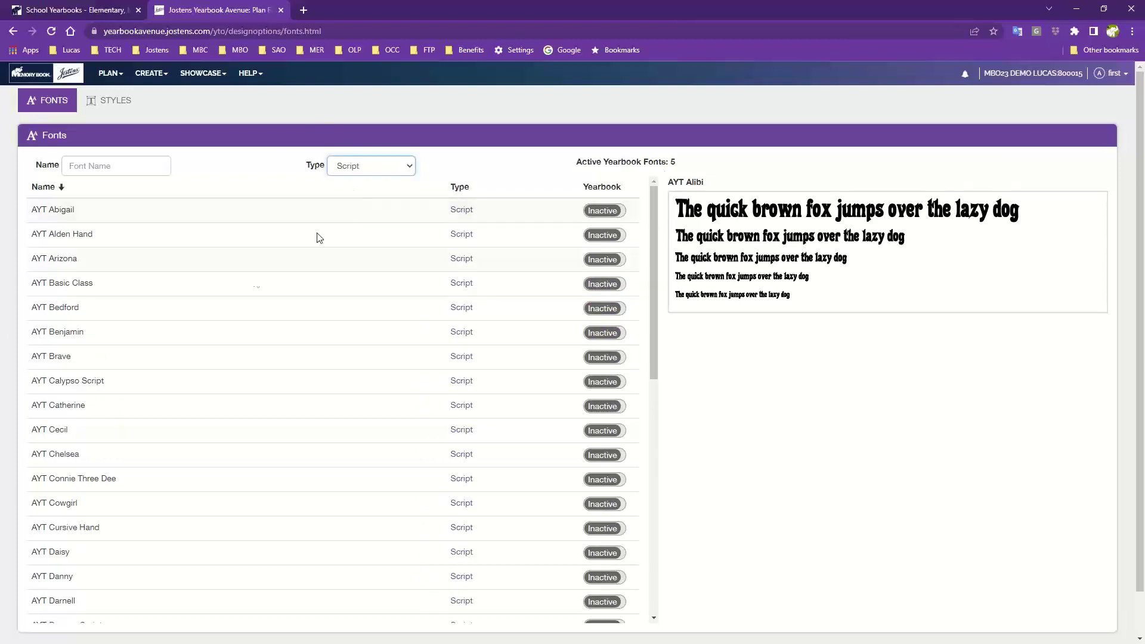
{"action": "left_click", "coordinate": [223, 212]}
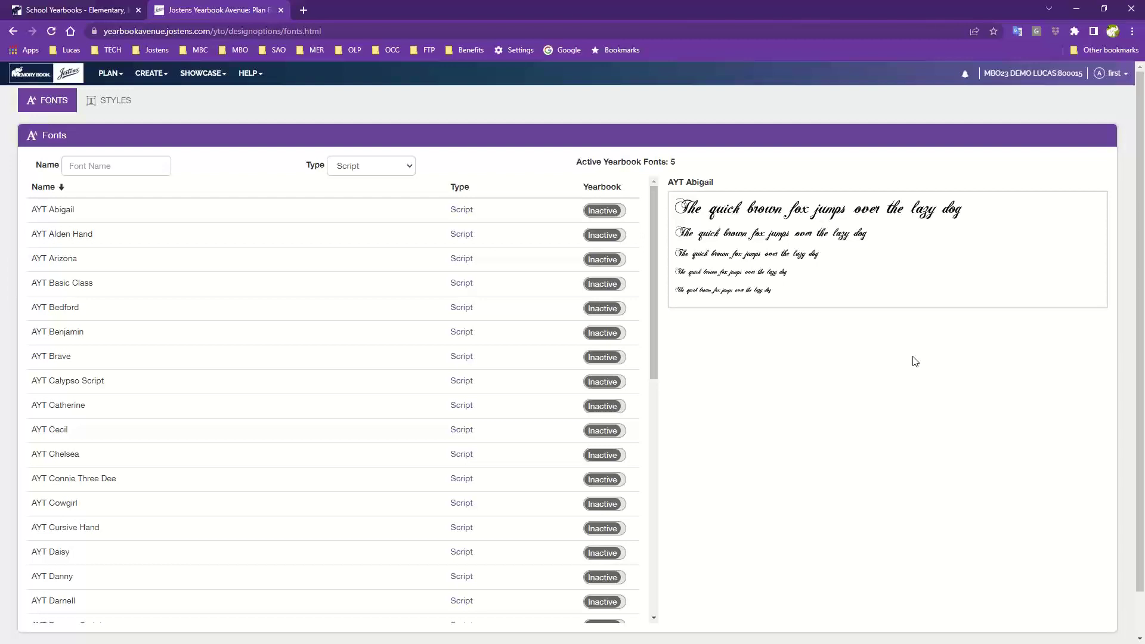
{"action": "left_click", "coordinate": [118, 76]}
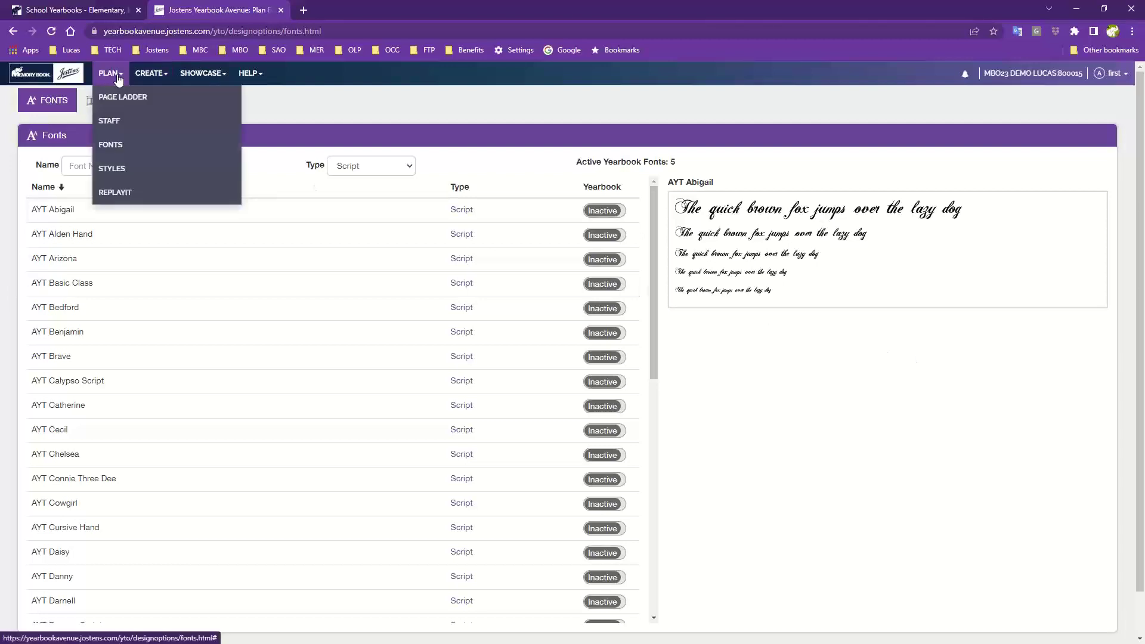
Go to the Styles page under Plan and start adding a new style
{"action": "left_click", "coordinate": [137, 170]}
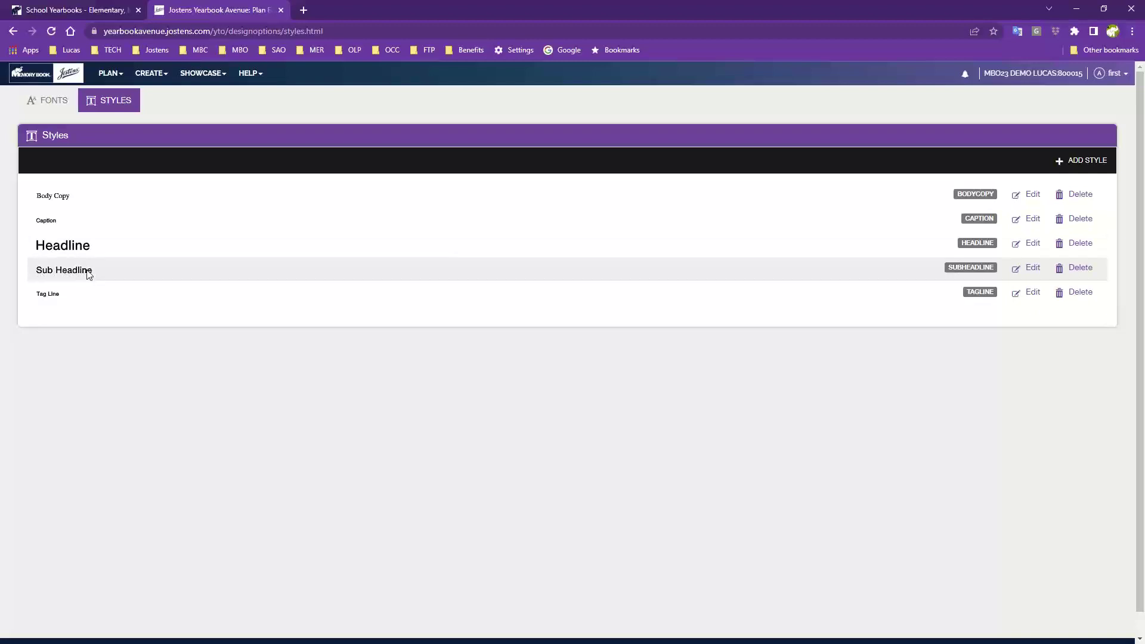
{"action": "left_click", "coordinate": [1089, 164]}
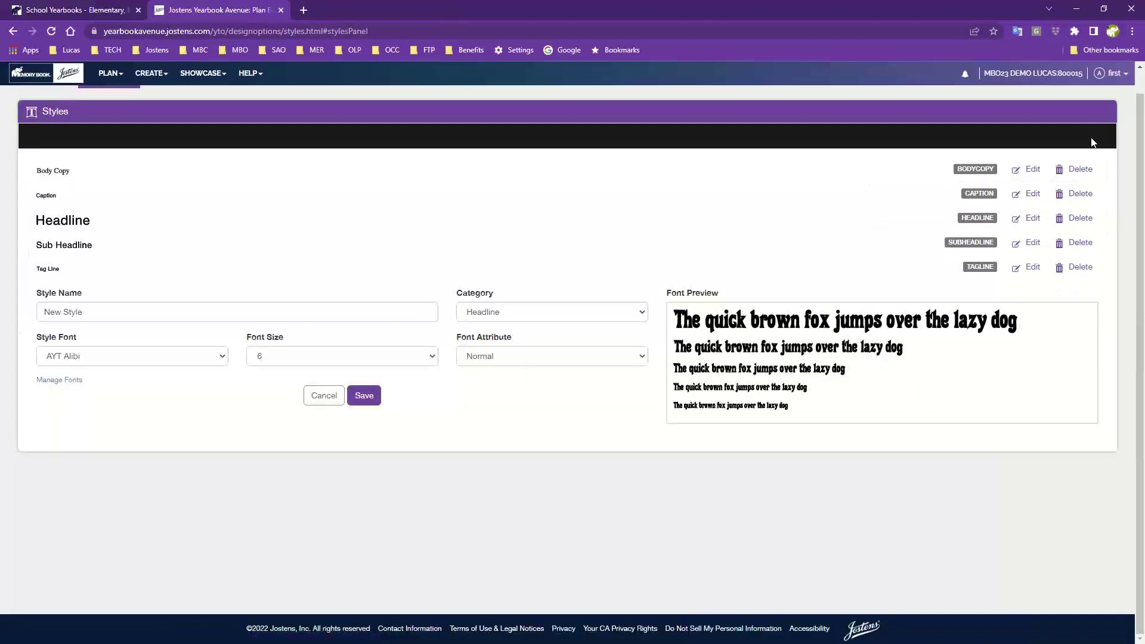
Save a Headline style 'Candid Page' using AYT Amorie, font size 12, Normal attribute
{"action": "triple_click", "coordinate": [38, 315]}
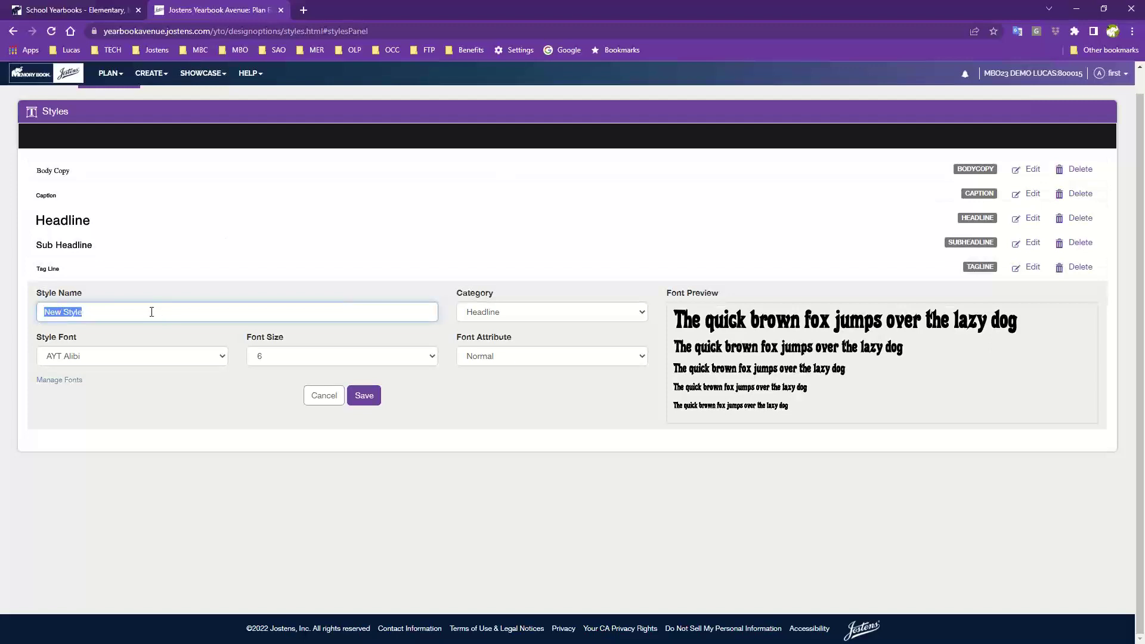
{"action": "type", "text": "Candid Page"}
{"action": "left_click", "coordinate": [528, 312]}
{"action": "left_click", "coordinate": [528, 313]}
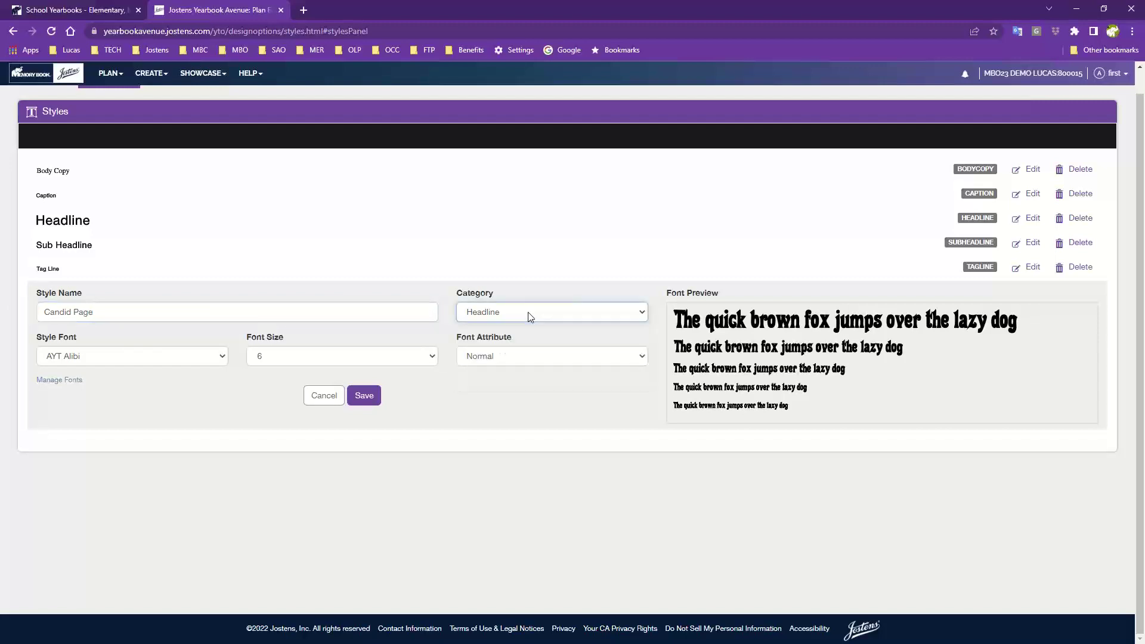
{"action": "left_click", "coordinate": [116, 357]}
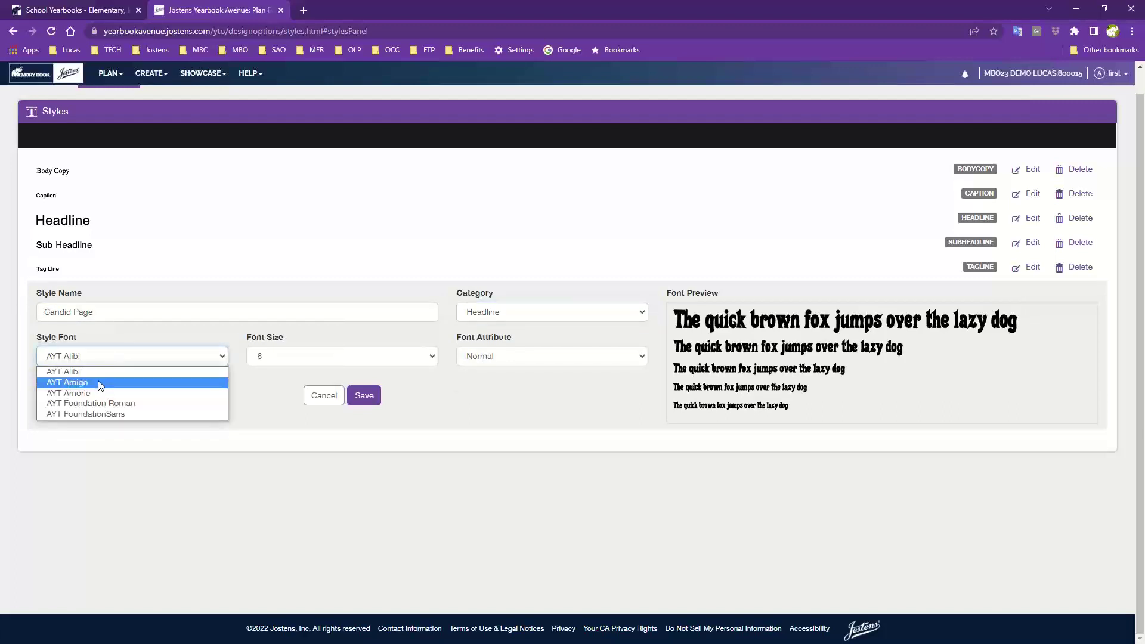
{"action": "left_click", "coordinate": [79, 394]}
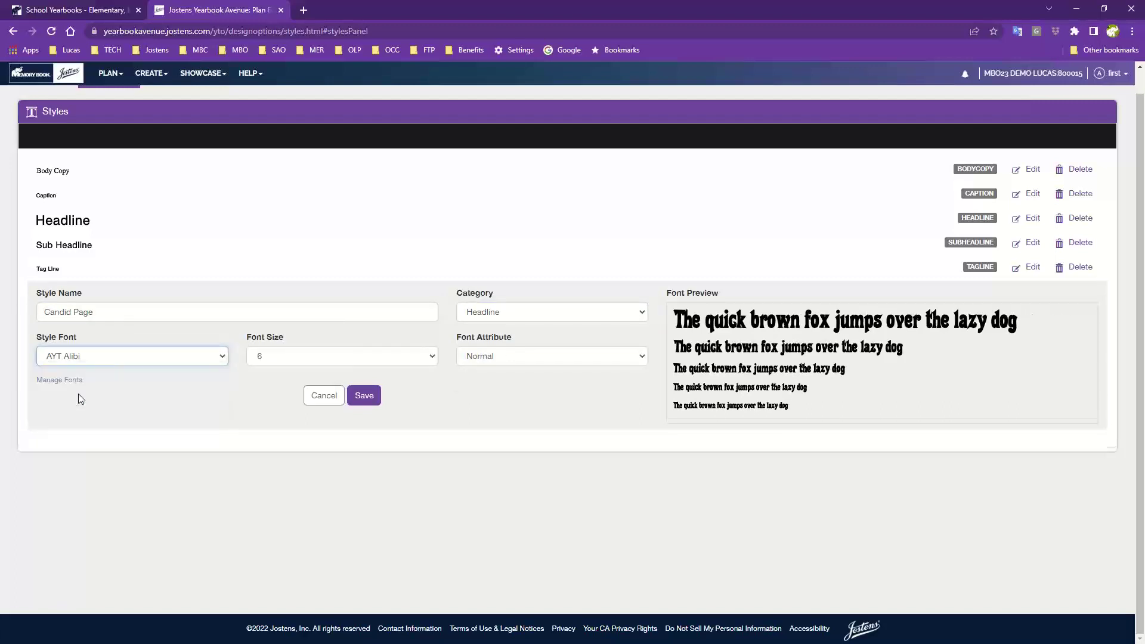
{"action": "left_click", "coordinate": [403, 362]}
{"action": "left_click", "coordinate": [431, 356]}
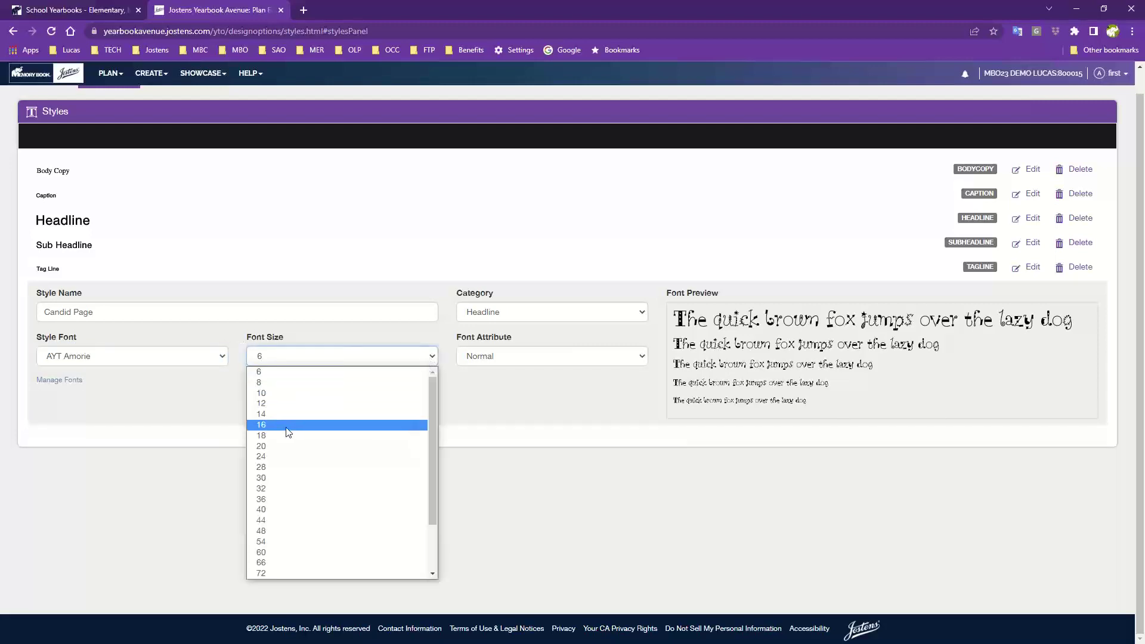
{"action": "left_click", "coordinate": [272, 402]}
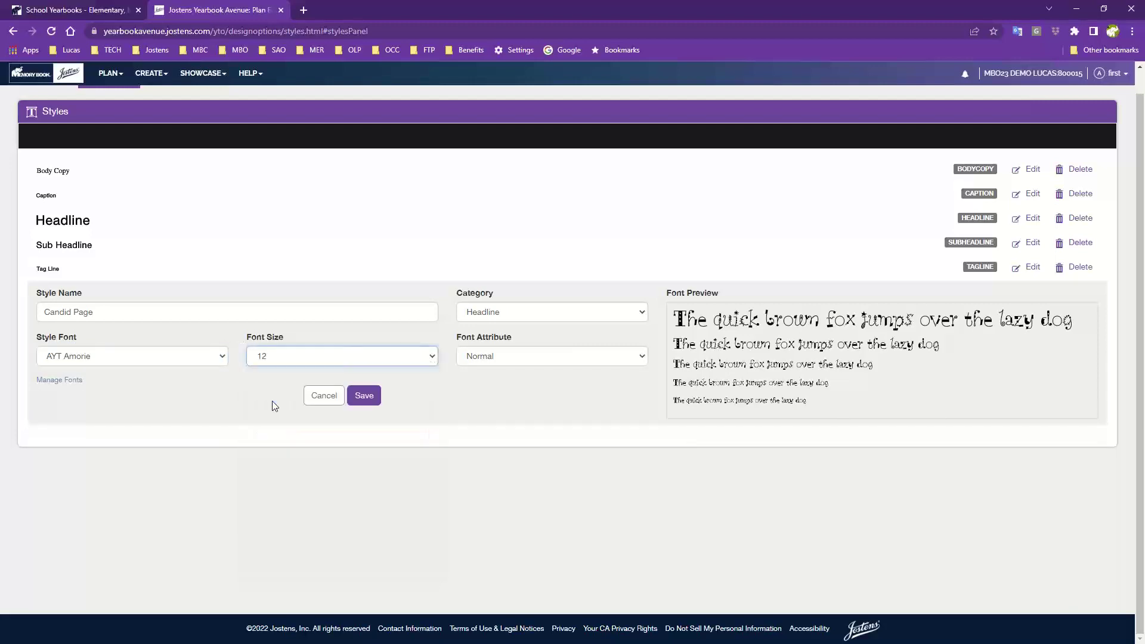
{"action": "left_click", "coordinate": [524, 356]}
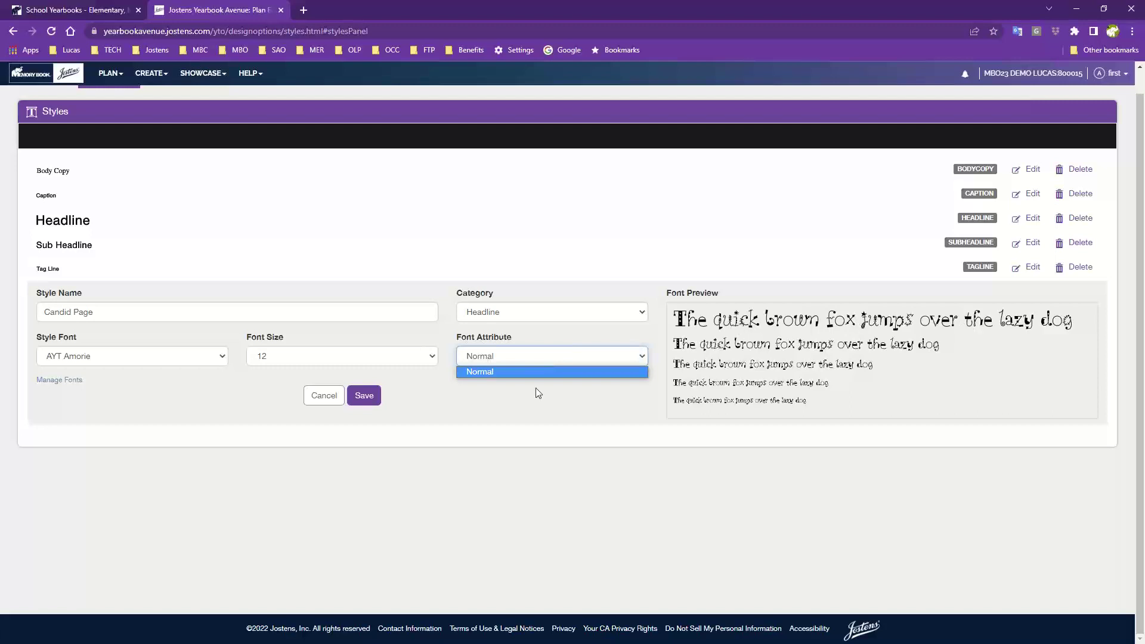
{"action": "left_click", "coordinate": [510, 356]}
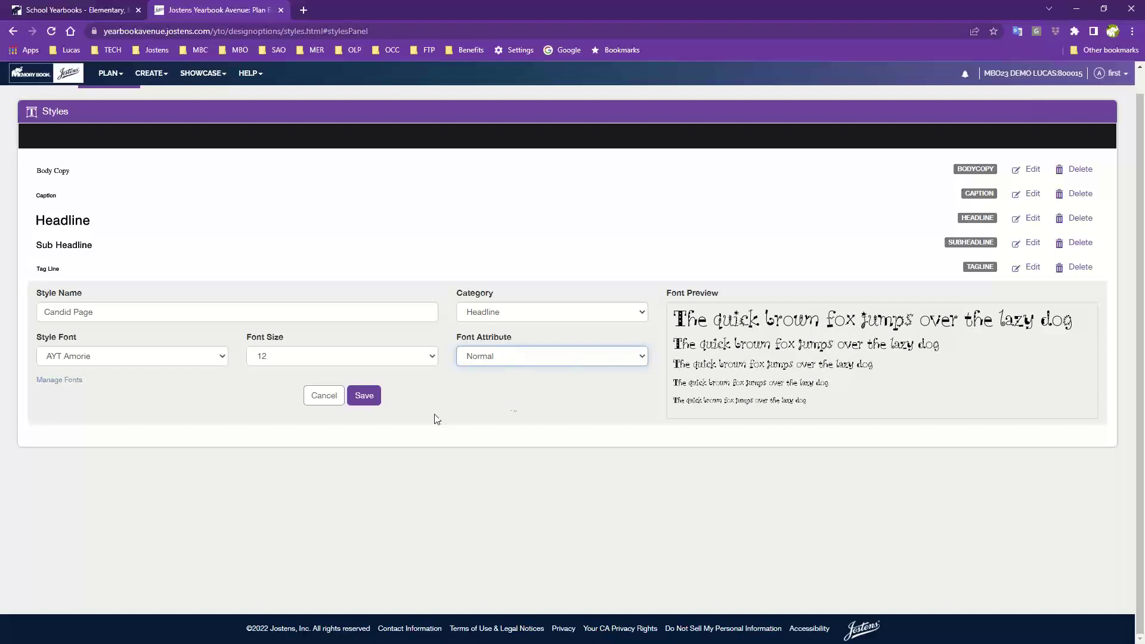
{"action": "left_click", "coordinate": [365, 396]}
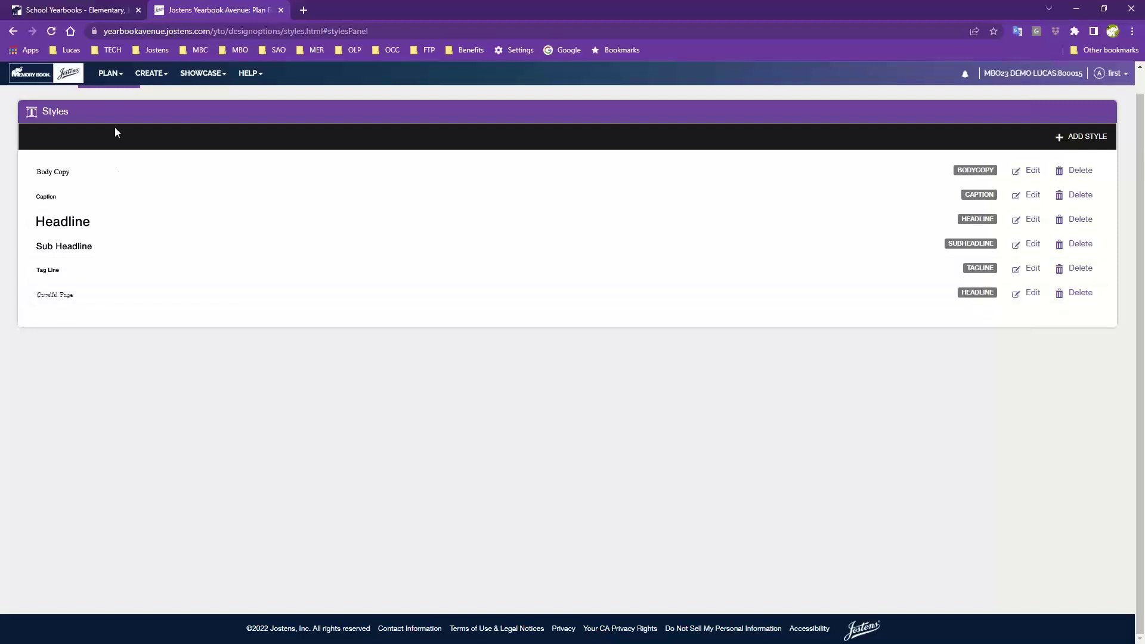
View the ReplayIt Private Photo Submission settings under Plan, then sign out of the account
{"action": "left_click", "coordinate": [105, 80]}
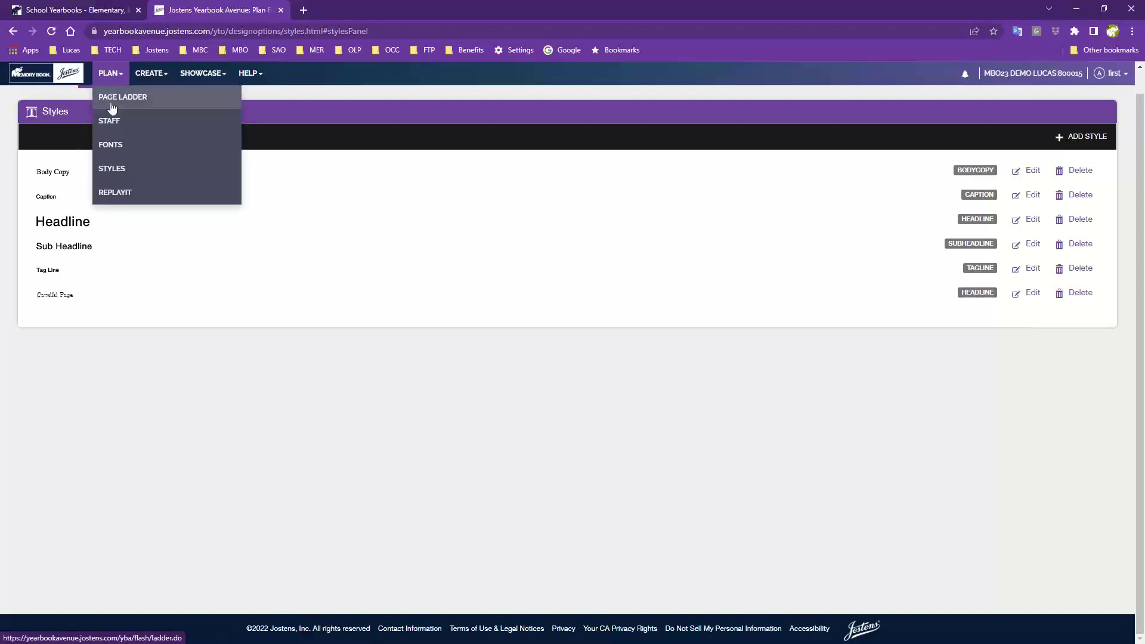
{"action": "left_click", "coordinate": [123, 192]}
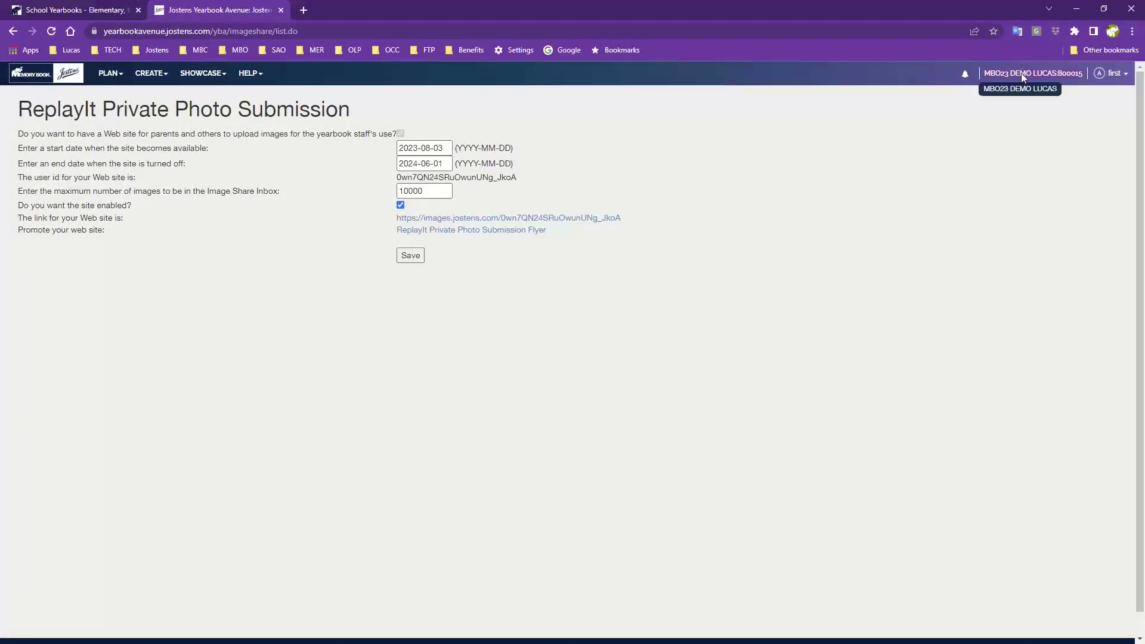
{"action": "left_click", "coordinate": [1120, 73]}
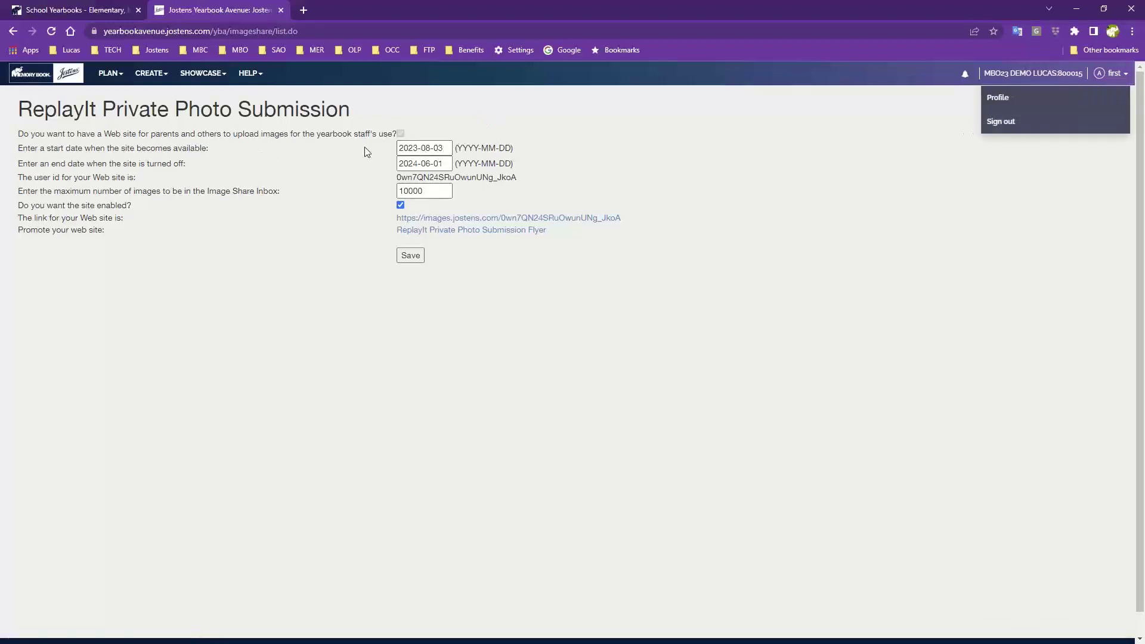
{"action": "left_click", "coordinate": [1007, 123]}
Log in to the MBC Seasonal Demo yearbook with its job number, the adviser username and password
{"action": "left_click", "coordinate": [138, 160]}
{"action": "type", "text": "800016"}
{"action": "key", "text": "Tab"}
{"action": "type", "text": "adviser"}
{"action": "key", "text": "Tab"}
{"action": "type", "text": "*******"}
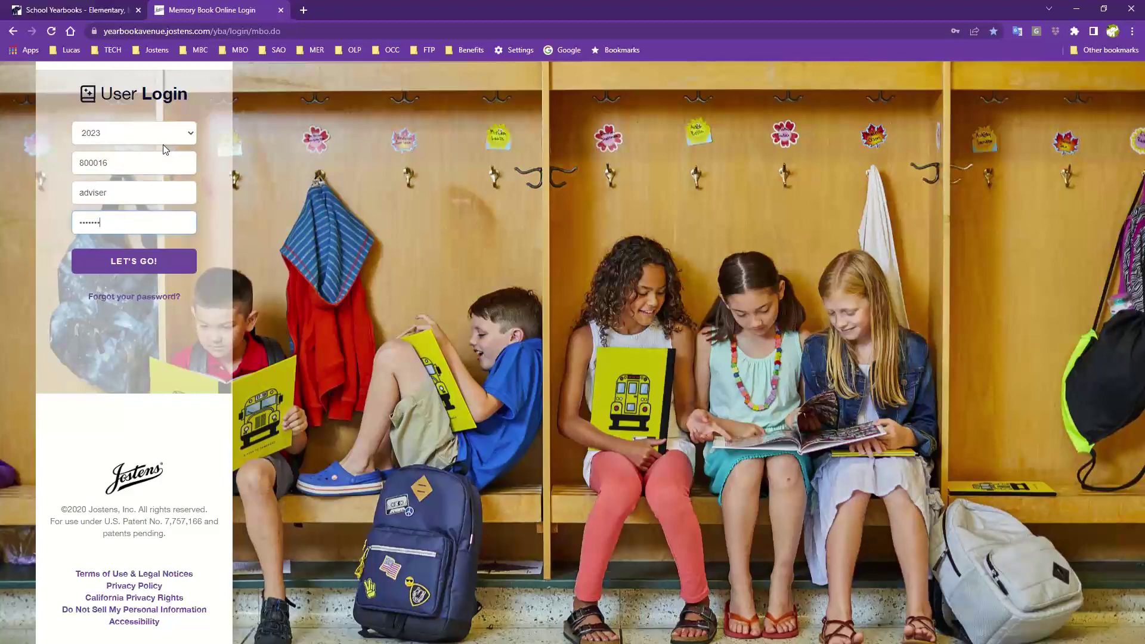
{"action": "left_click", "coordinate": [139, 271]}
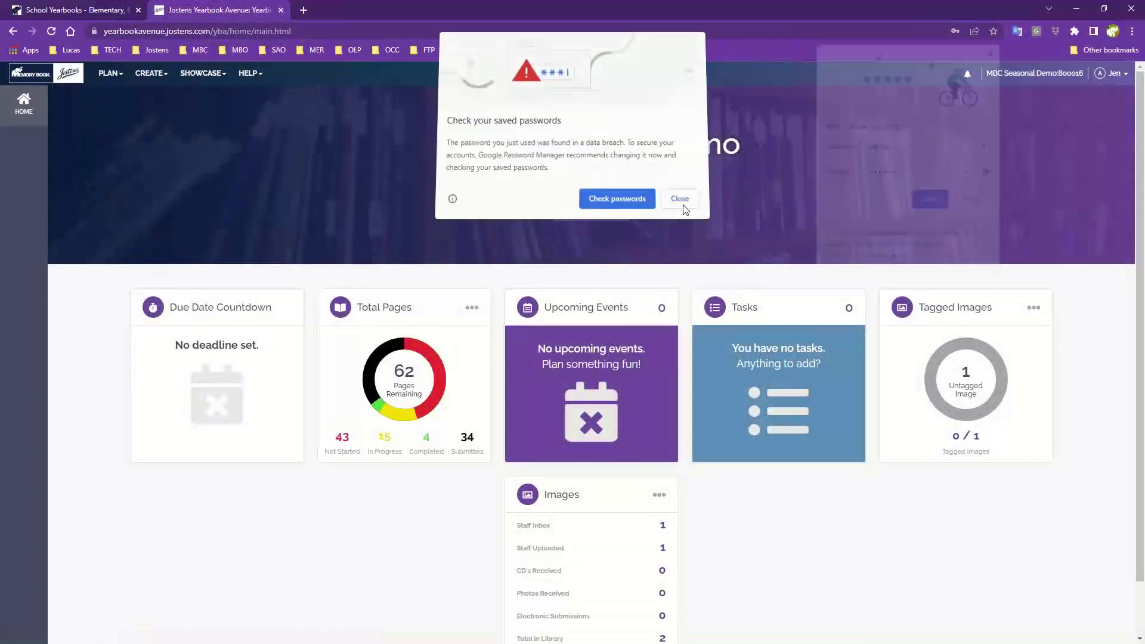
Dismiss Chrome's password warnings and go to PLAN > REPLAYIT Private Photo Submission settings
{"action": "left_click", "coordinate": [677, 203]}
{"action": "left_click", "coordinate": [970, 206]}
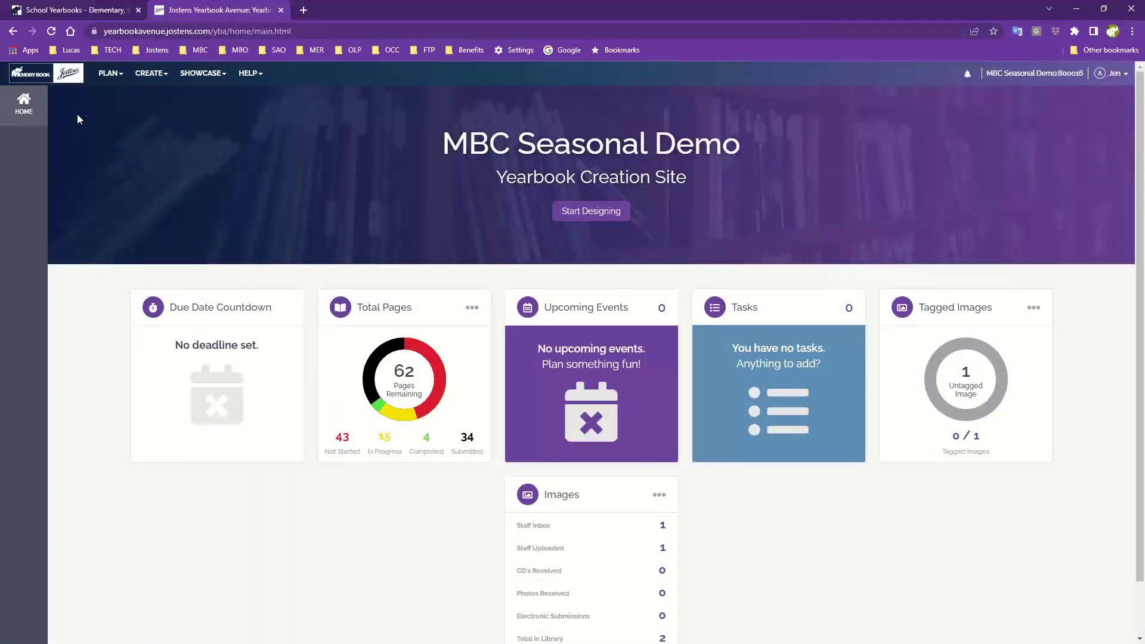
{"action": "left_click", "coordinate": [109, 77]}
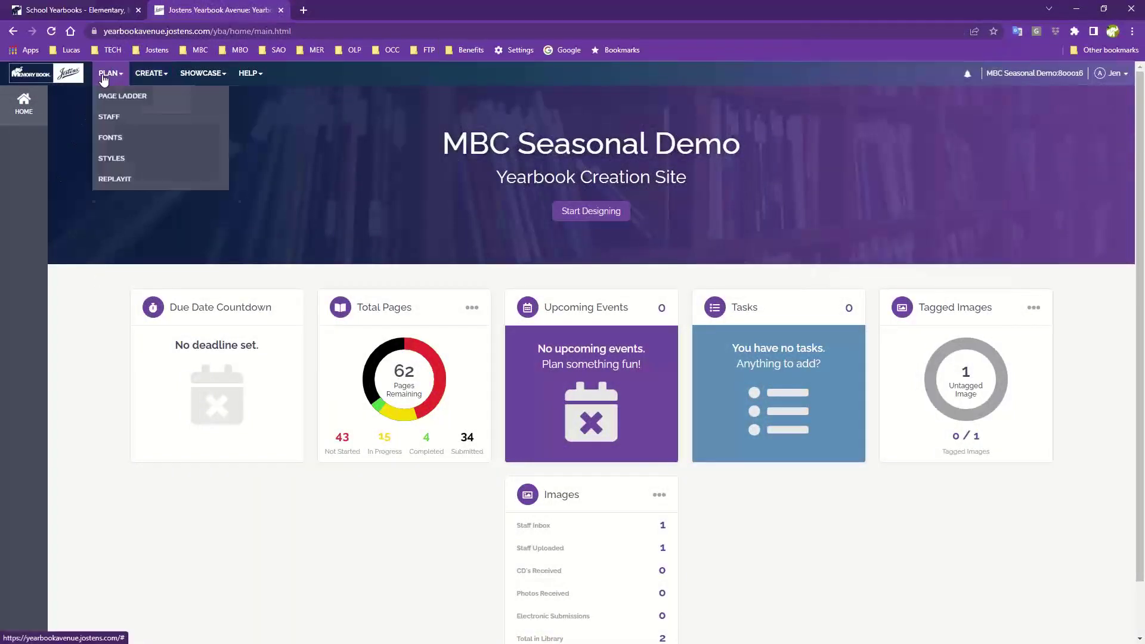
{"action": "left_click", "coordinate": [117, 199]}
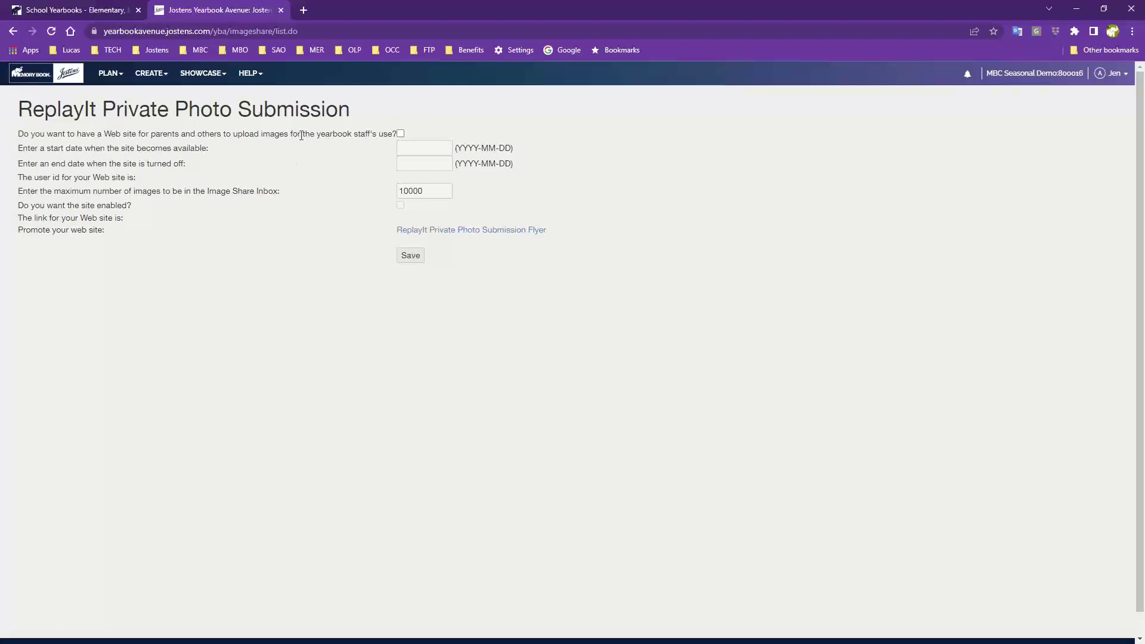
Allow parent uploads from 20220915 to 20230331 and mark the ReplayIt site enabled
{"action": "left_click", "coordinate": [395, 135]}
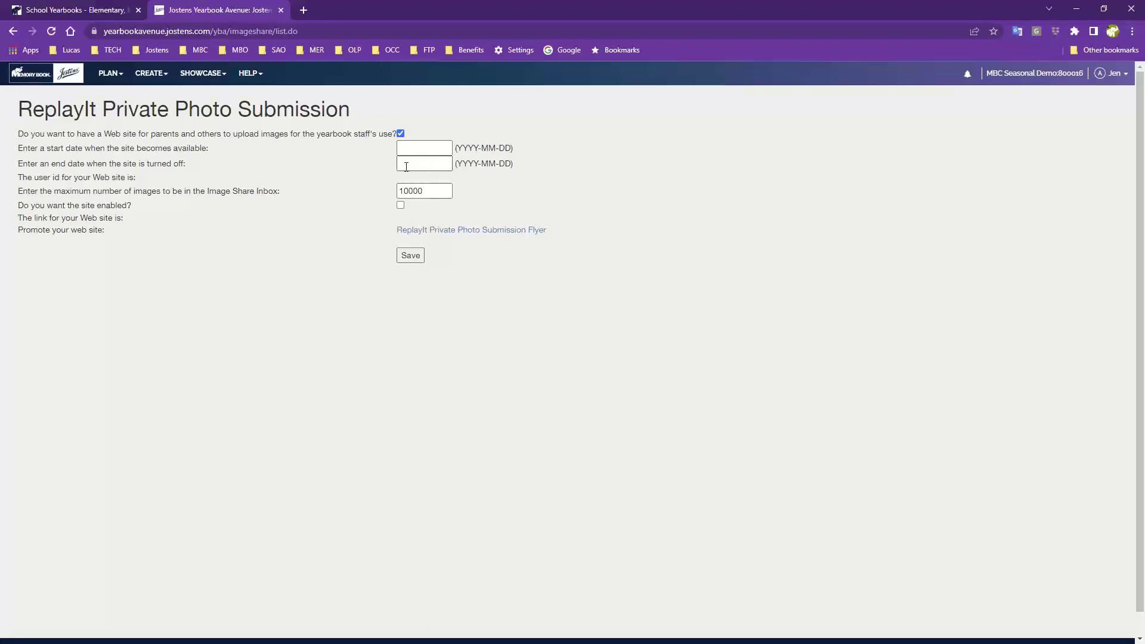
{"action": "left_click", "coordinate": [408, 147]}
{"action": "type", "text": "200"}
{"action": "type", "text": "22"}
{"action": "type", "text": "09"}
{"action": "type", "text": "15"}
{"action": "left_click", "coordinate": [424, 162]}
{"action": "type", "text": "2022"}
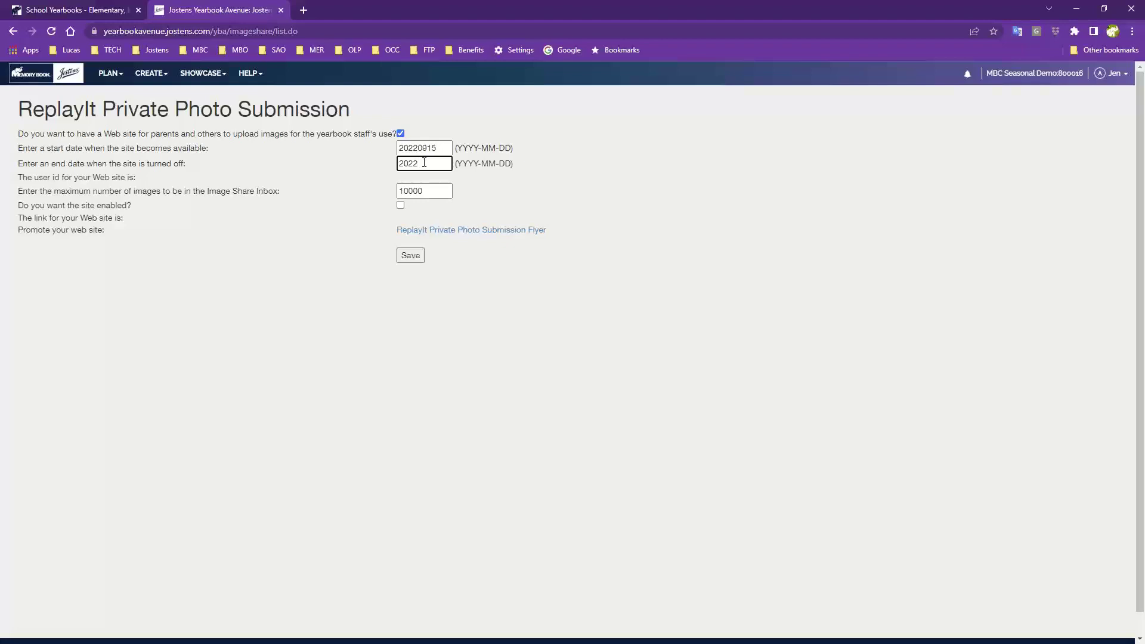
{"action": "key", "text": "BackSpace"}
{"action": "type", "text": "3"}
{"action": "type", "text": "06"}
{"action": "type", "text": "31"}
{"action": "left_click", "coordinate": [400, 206]}
After saving clears the form, re-allow uploads from 2022-09-15 to 2023-03-31 with the site enabled
{"action": "left_click", "coordinate": [409, 258]}
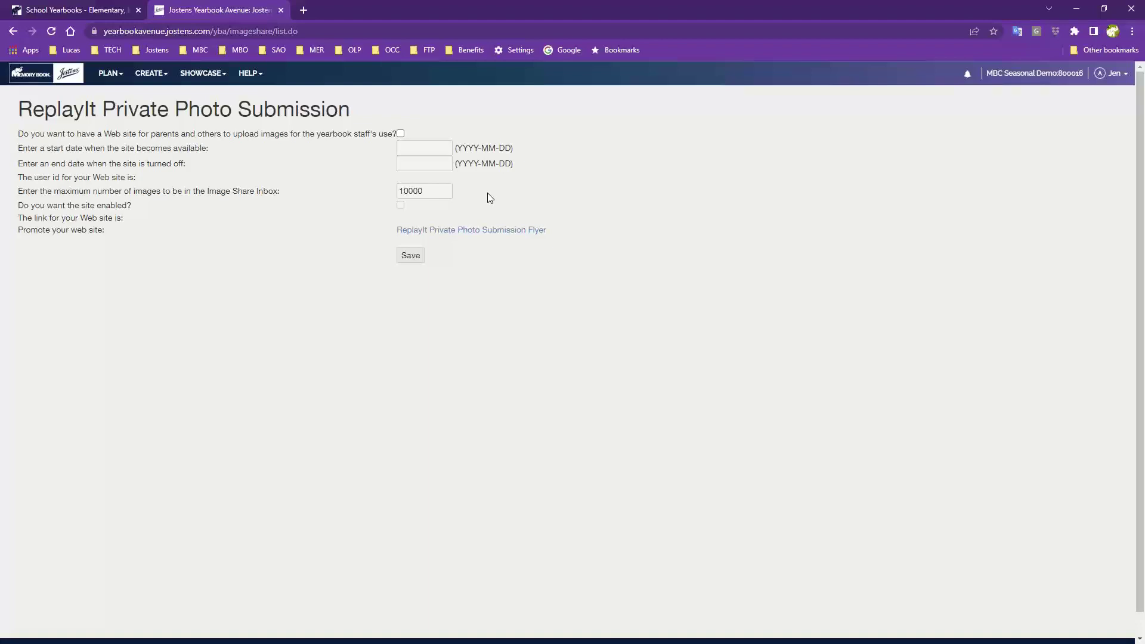
{"action": "left_click", "coordinate": [400, 134]}
{"action": "left_click", "coordinate": [422, 148]}
{"action": "type", "text": "2022"}
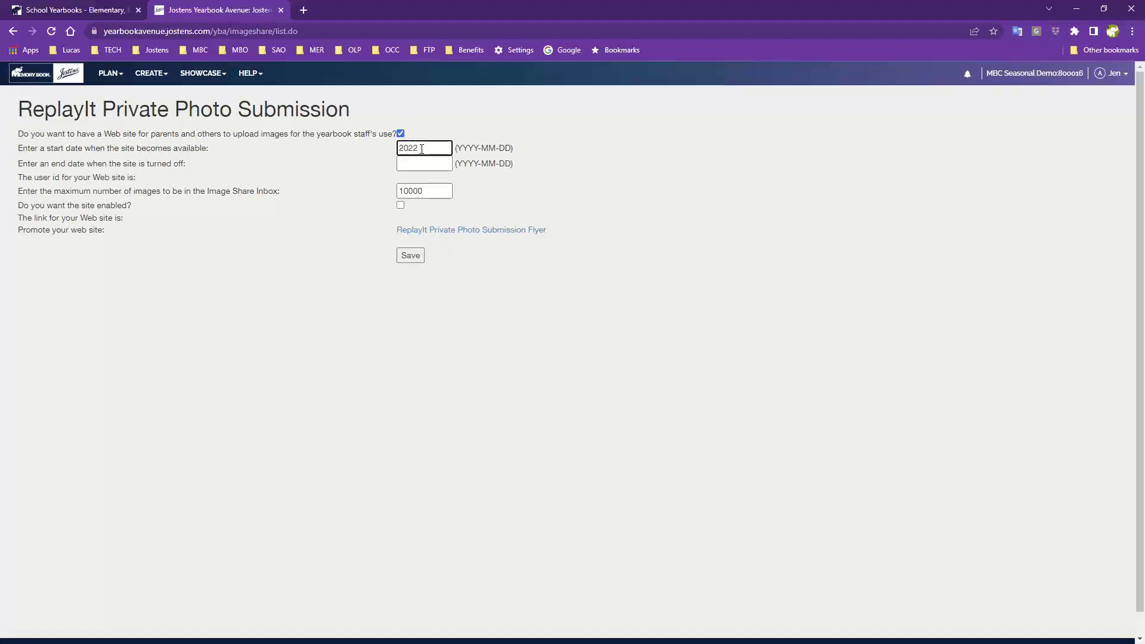
{"action": "type", "text": "-09-15"}
{"action": "left_click", "coordinate": [416, 163]}
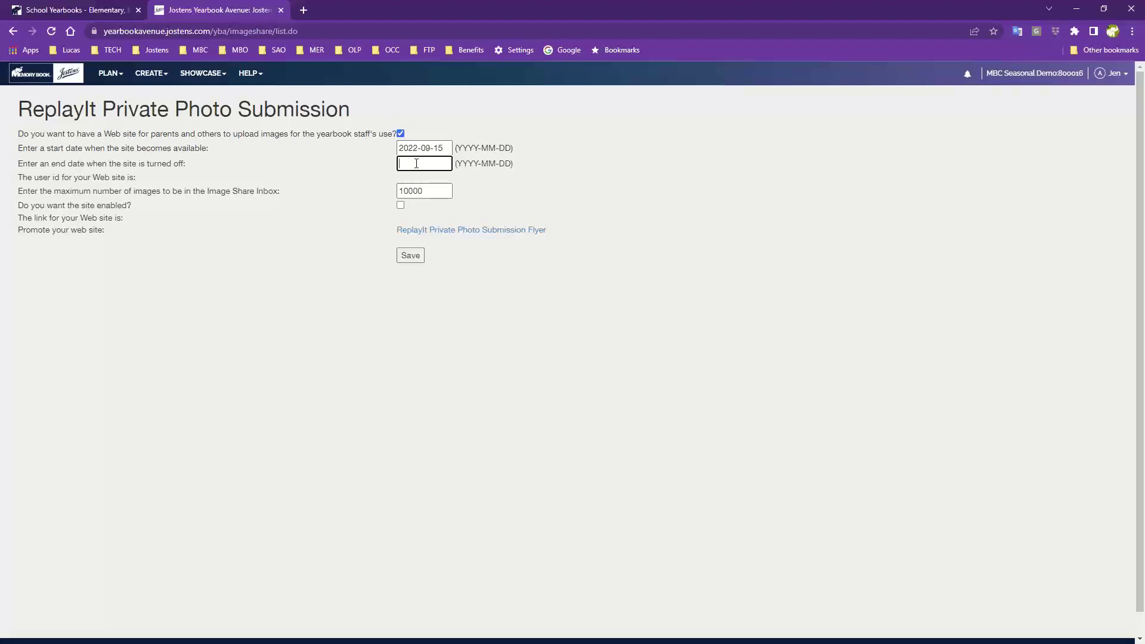
{"action": "type", "text": "2023-03-31"}
{"action": "left_click", "coordinate": [400, 205]}
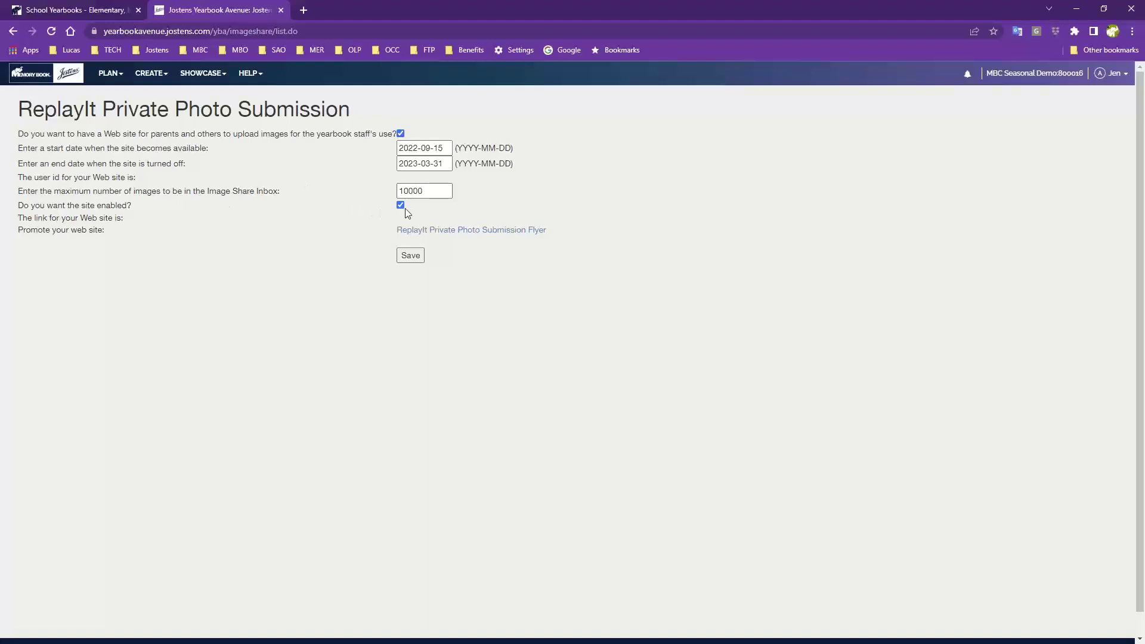
Save the ReplayIt settings and select the generated photo upload link
{"action": "left_click", "coordinate": [408, 263]}
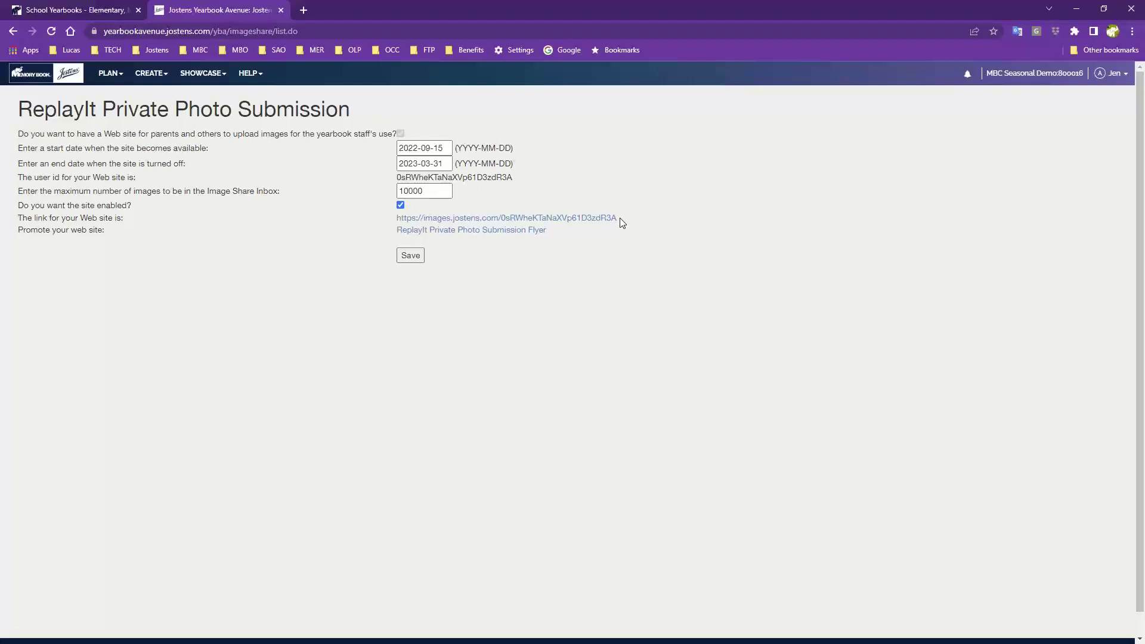
{"action": "mouse_move", "coordinate": [620, 218]}
{"action": "left_mouse_down"}
{"action": "mouse_move", "coordinate": [391, 224]}
{"action": "mouse_move", "coordinate": [618, 217]}
{"action": "left_mouse_up"}
{"action": "left_click", "coordinate": [380, 216]}
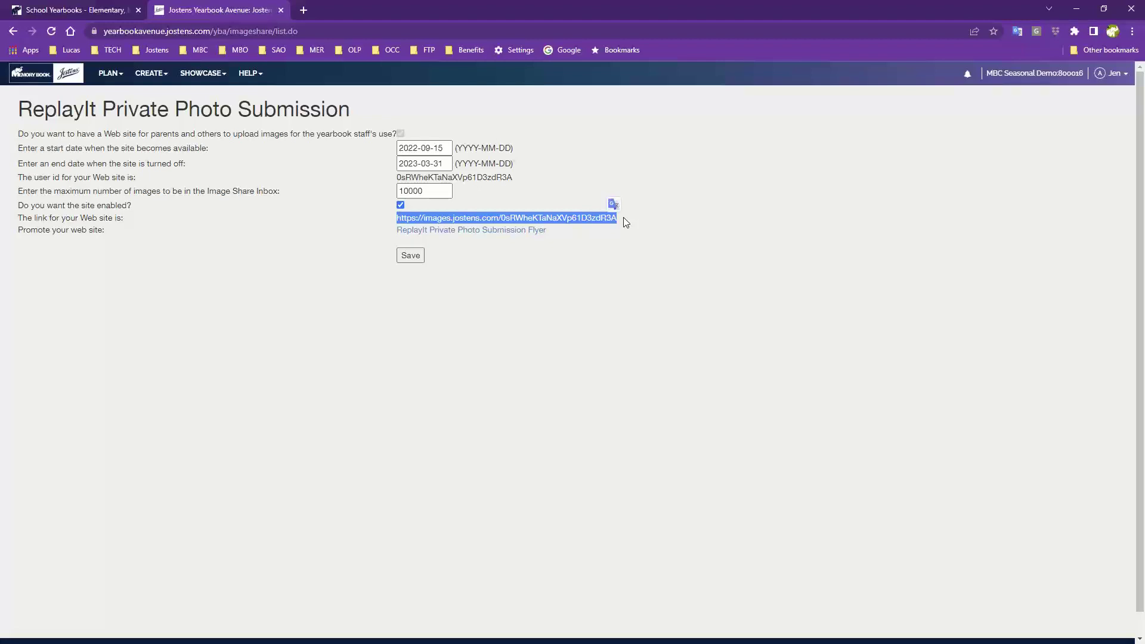
Preview the images.jostens.com upload page in a new tab, then return to the Yearbook Avenue tab
{"action": "left_click", "coordinate": [624, 218]}
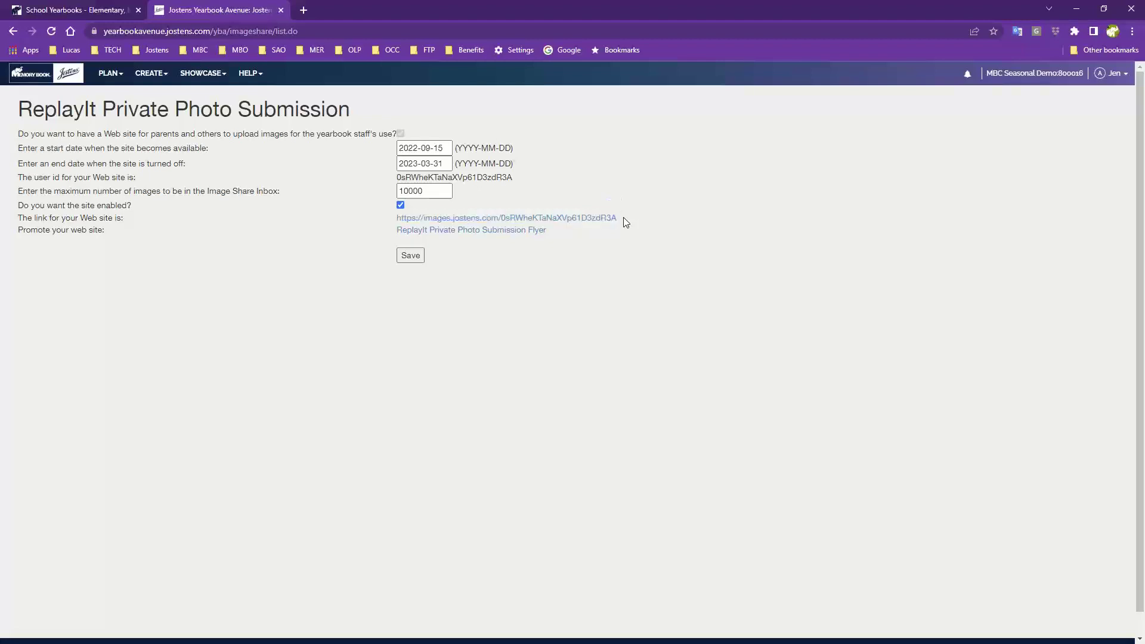
{"action": "left_click", "coordinate": [570, 219]}
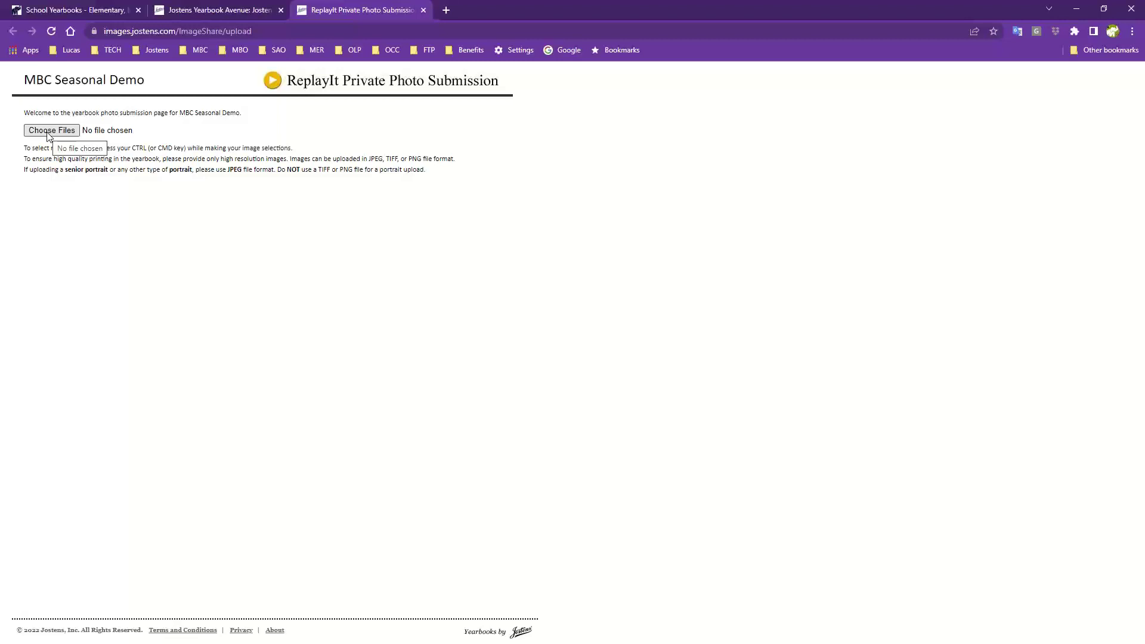
{"action": "left_click", "coordinate": [238, 12]}
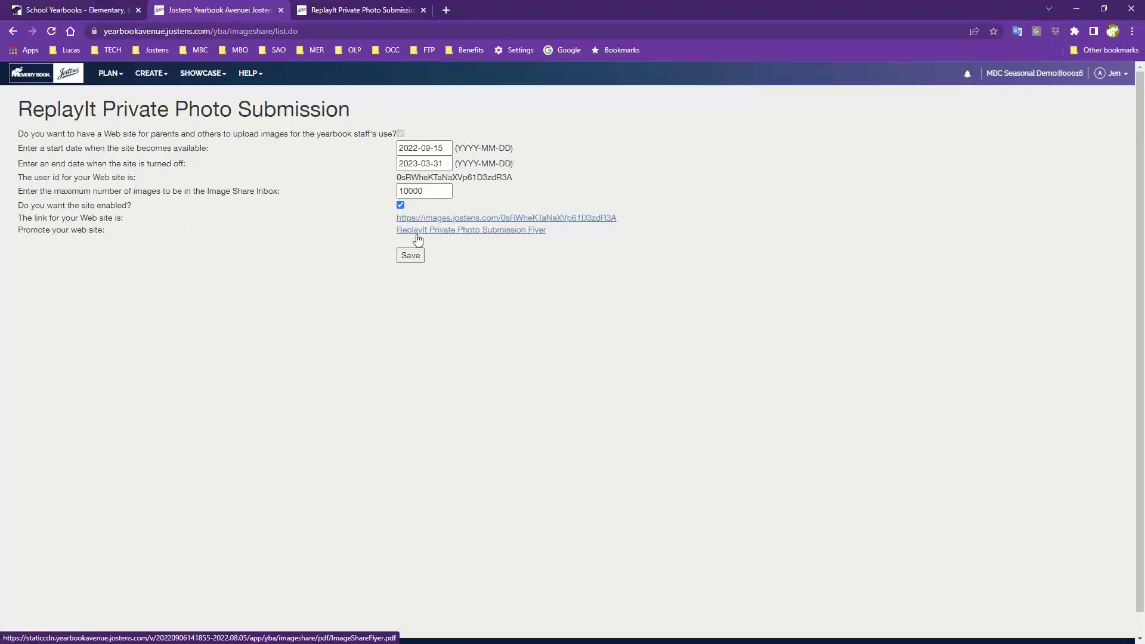
Download the ReplayIt Private Photo Submission Flyer and open ImageShareFlyer.pdf
{"action": "left_click", "coordinate": [452, 233]}
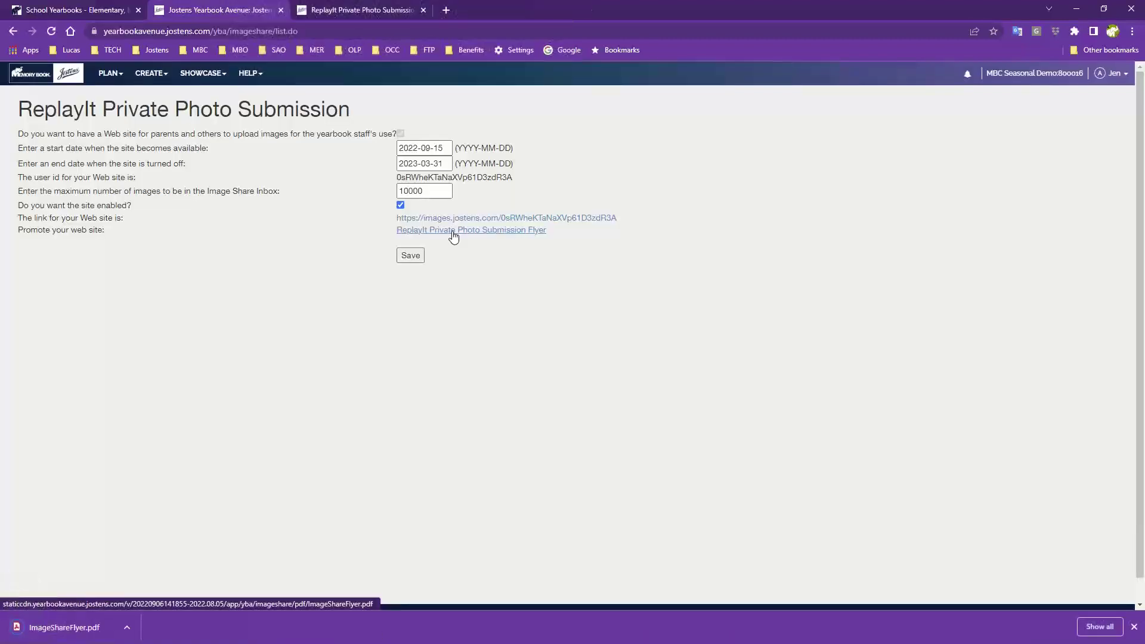
{"action": "left_click", "coordinate": [69, 632]}
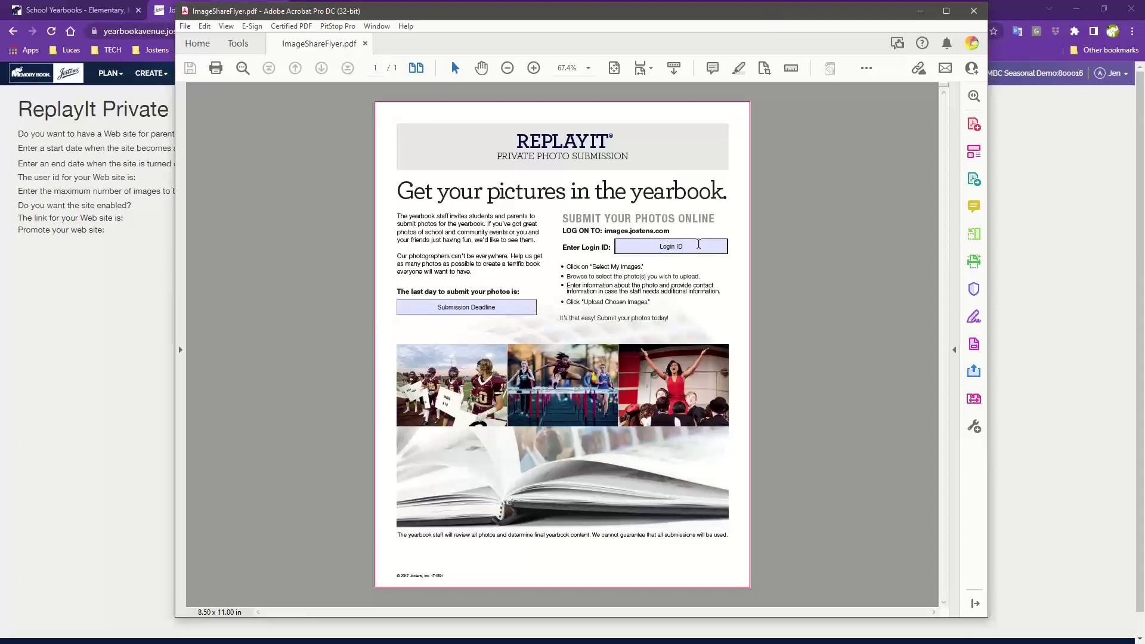
Bring the ReplayIt settings browser window back in front of Acrobat
{"action": "left_click", "coordinate": [1032, 159]}
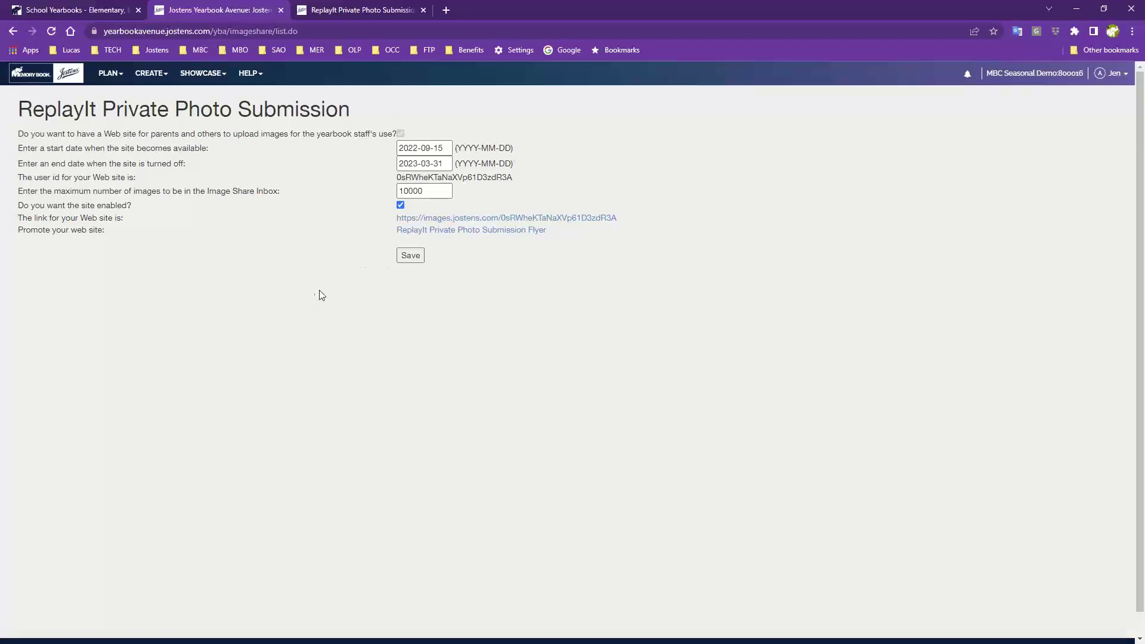
Open the PLAN menu of yearbook planning tools
{"action": "left_click", "coordinate": [106, 80]}
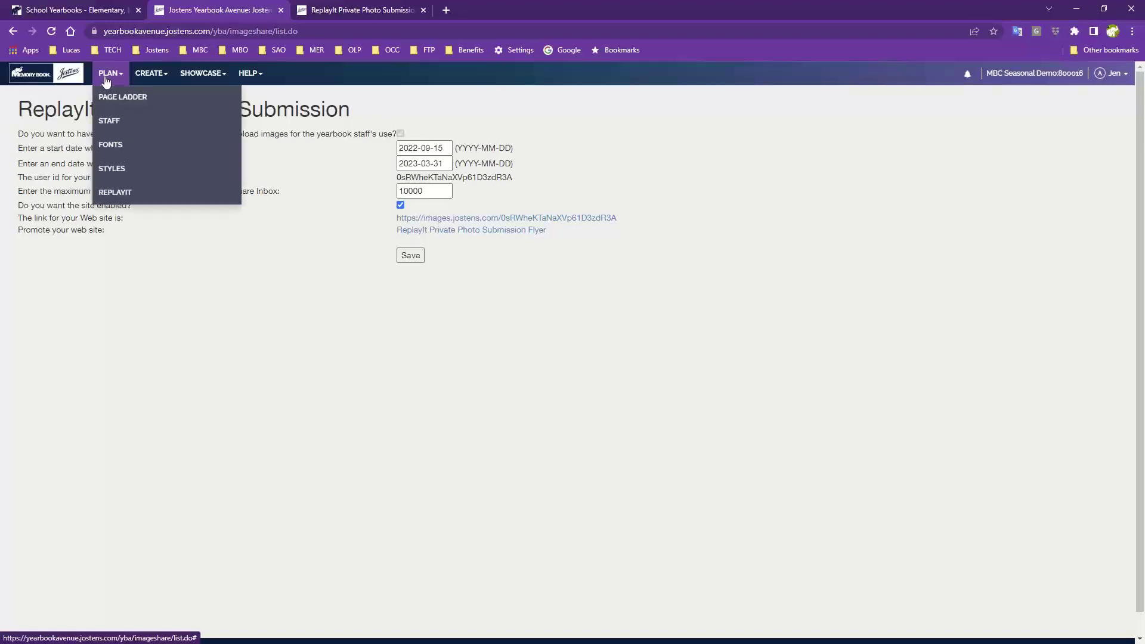